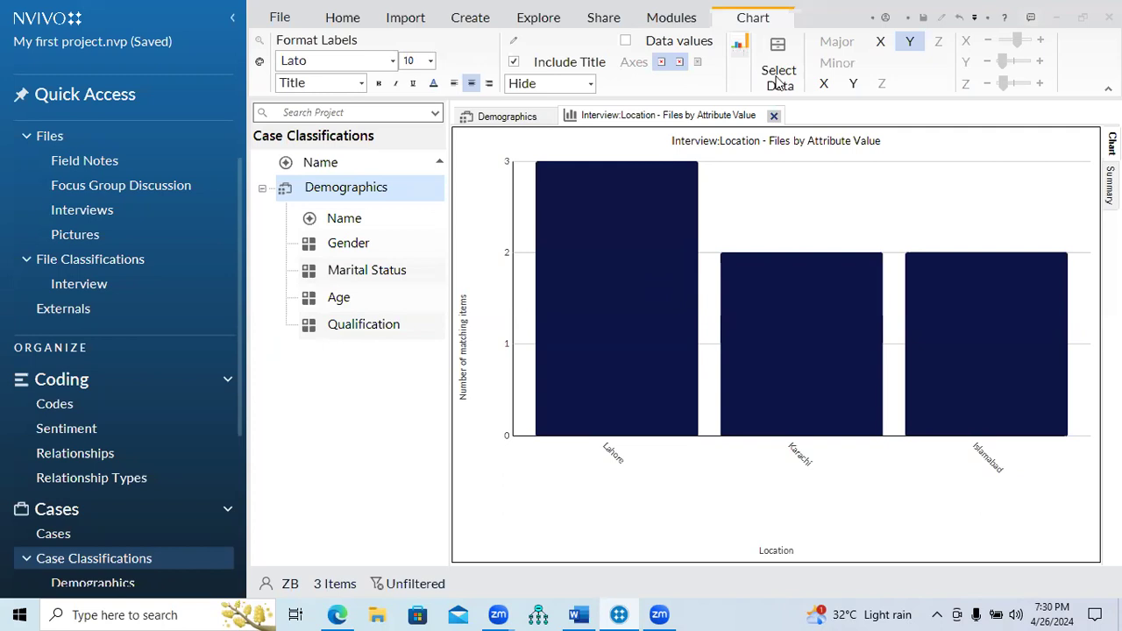
Review the X-axis attribute value options for the Location chart and keep the existing selection
click(587, 273)
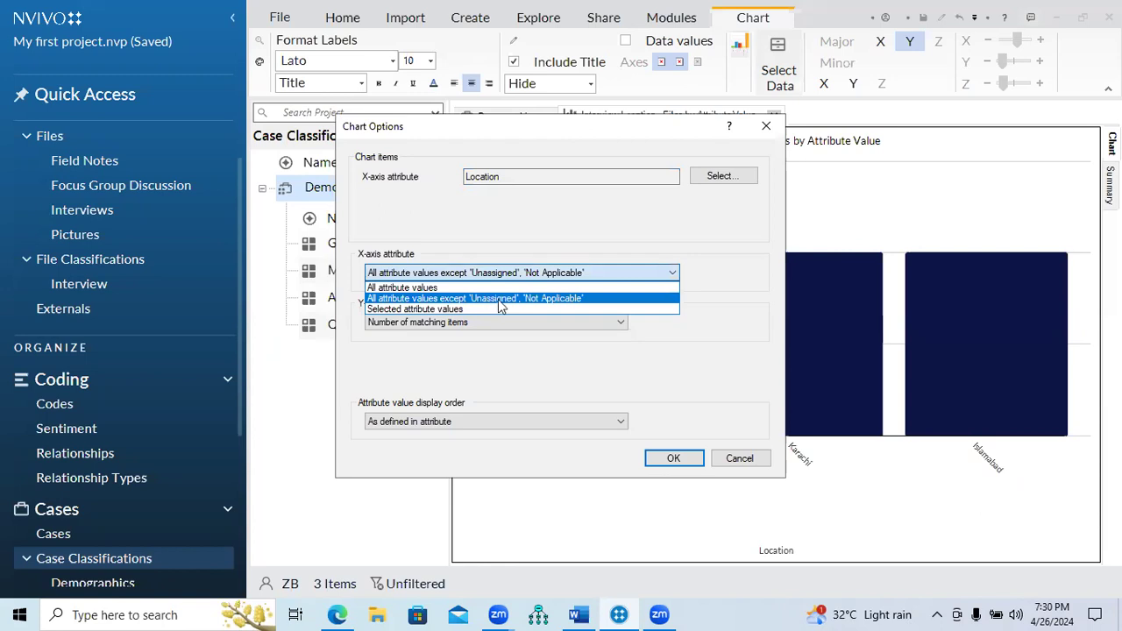
click(673, 458)
click(673, 458)
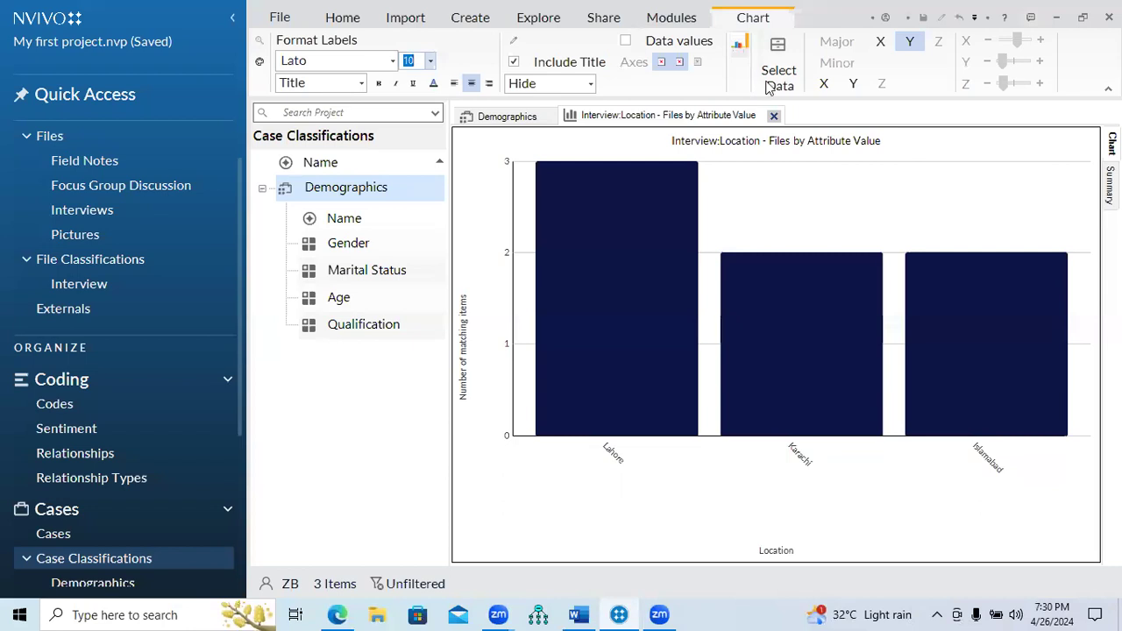
Change the Location chart to a 3D Column chart and adjust its X and Y rotation so the three columns stand apart
click(738, 58)
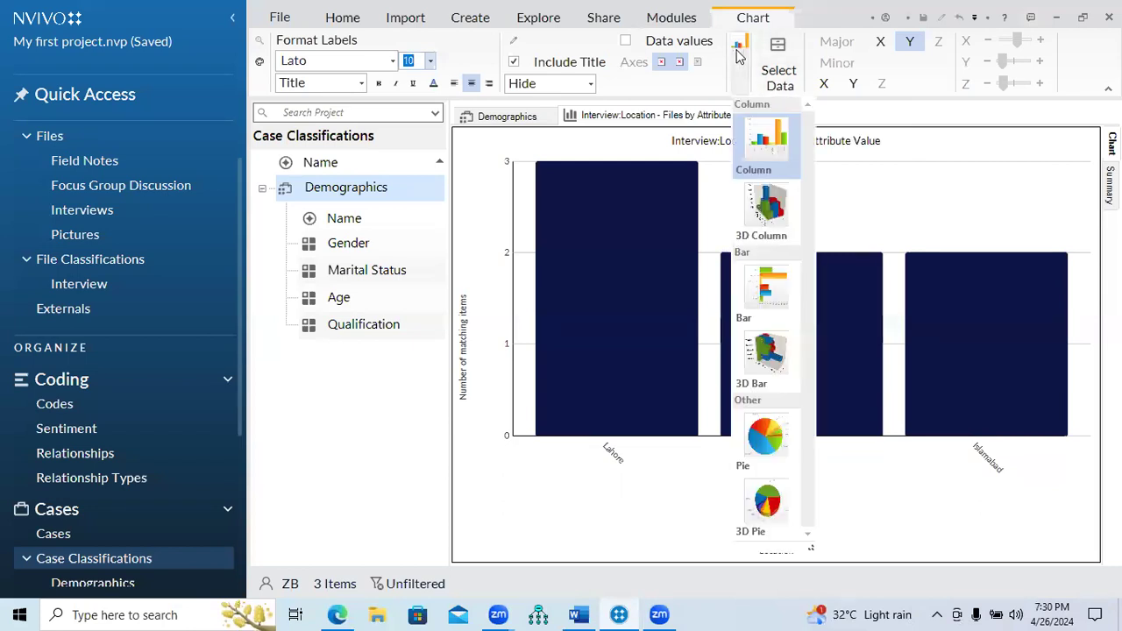
click(765, 207)
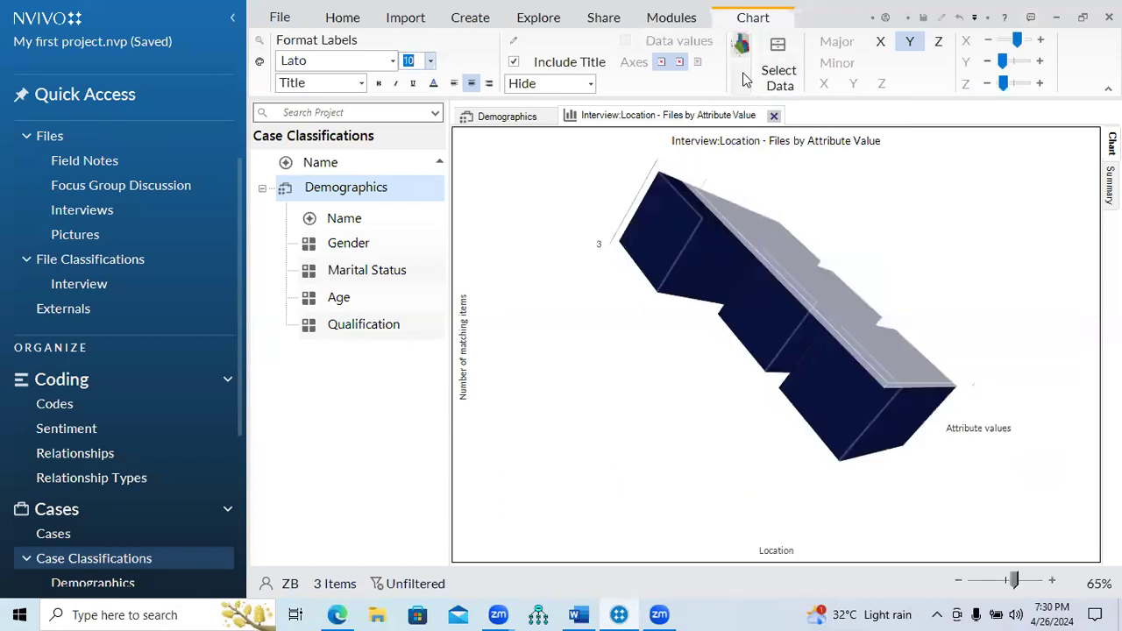
mouse_move(1002, 60)
mouse_down()
mouse_move(1015, 86)
mouse_move(1003, 84)
mouse_move(1010, 42)
mouse_up()
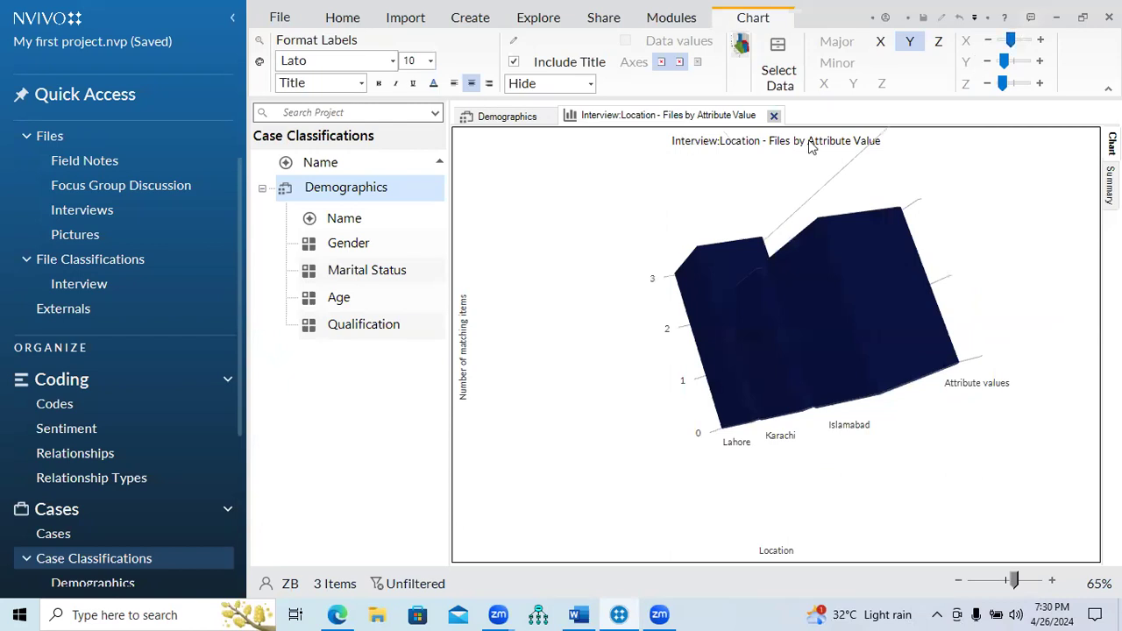
click(1002, 80)
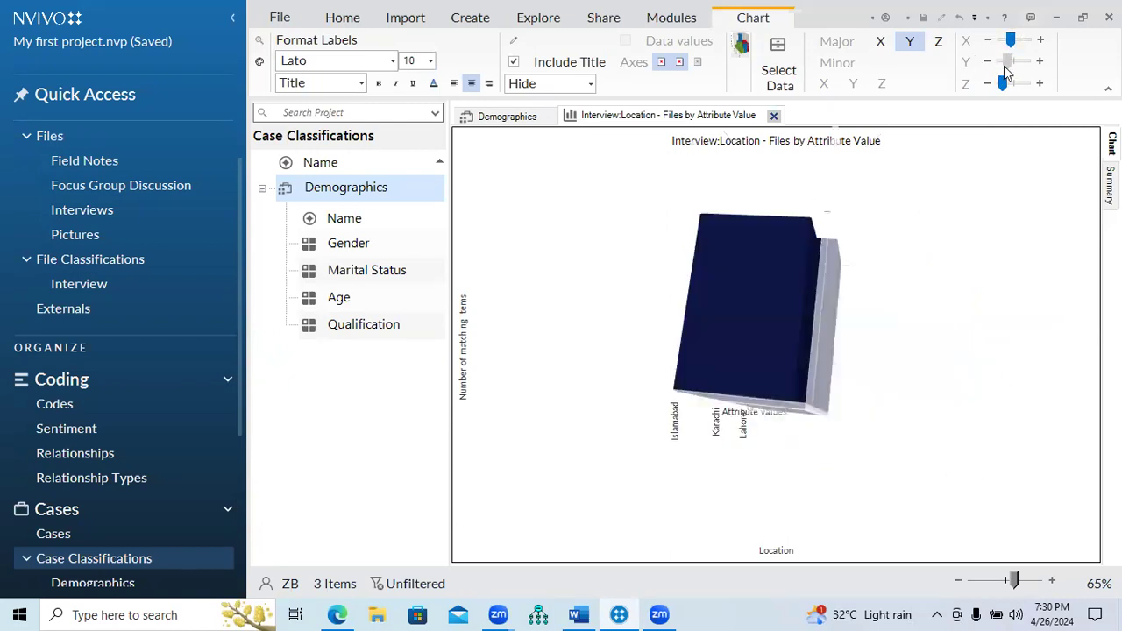
drag(1000, 67, 999, 66)
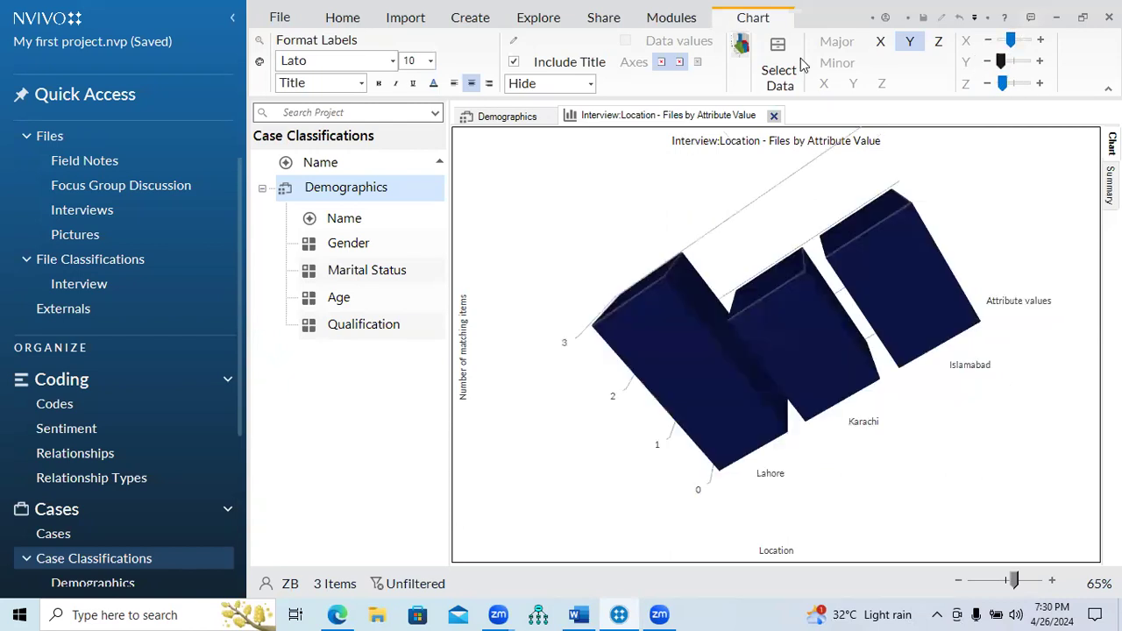
Try the Bar and 3D Bar chart types on the Location chart
click(740, 44)
click(756, 302)
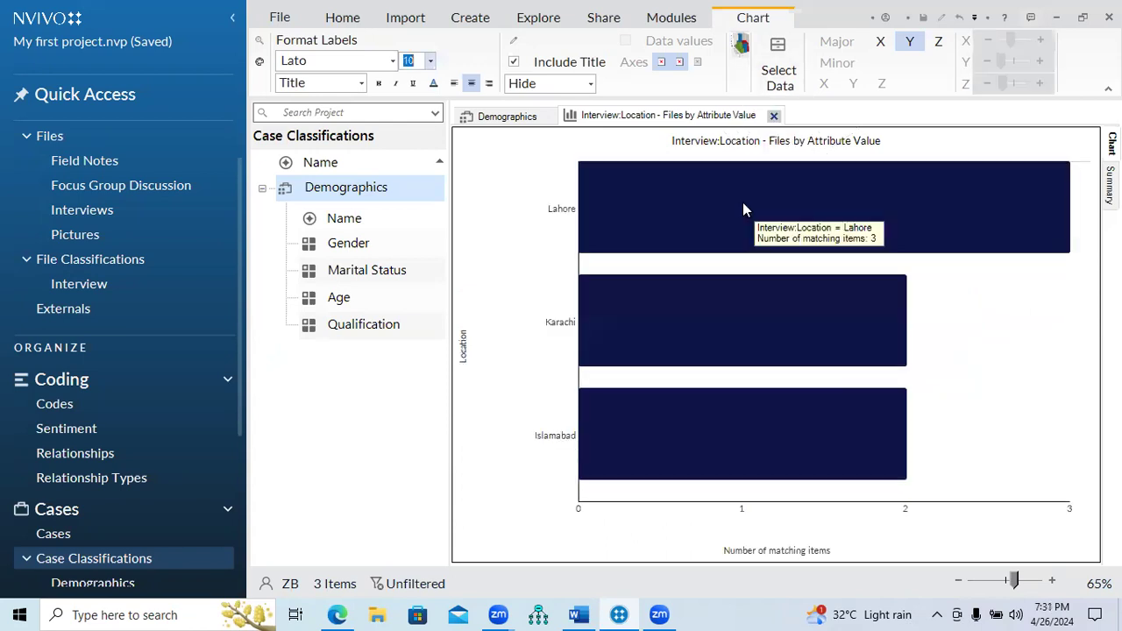
click(742, 45)
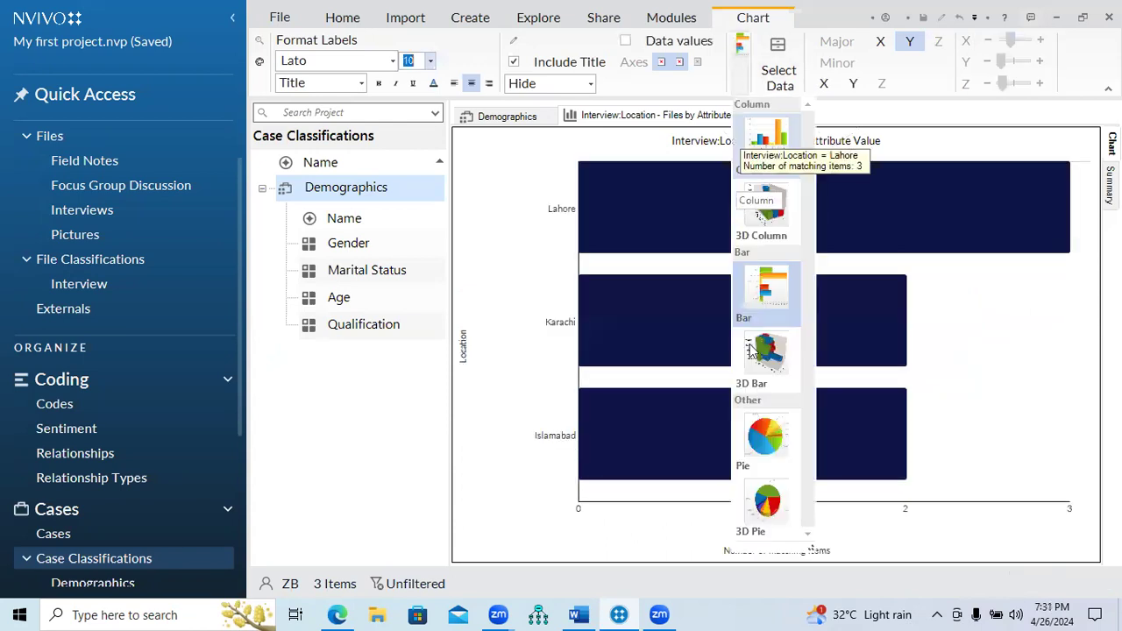
click(754, 351)
Switch the Location chart to Pie and on to 3D Pie, and rotate it to show the slices from above
click(745, 63)
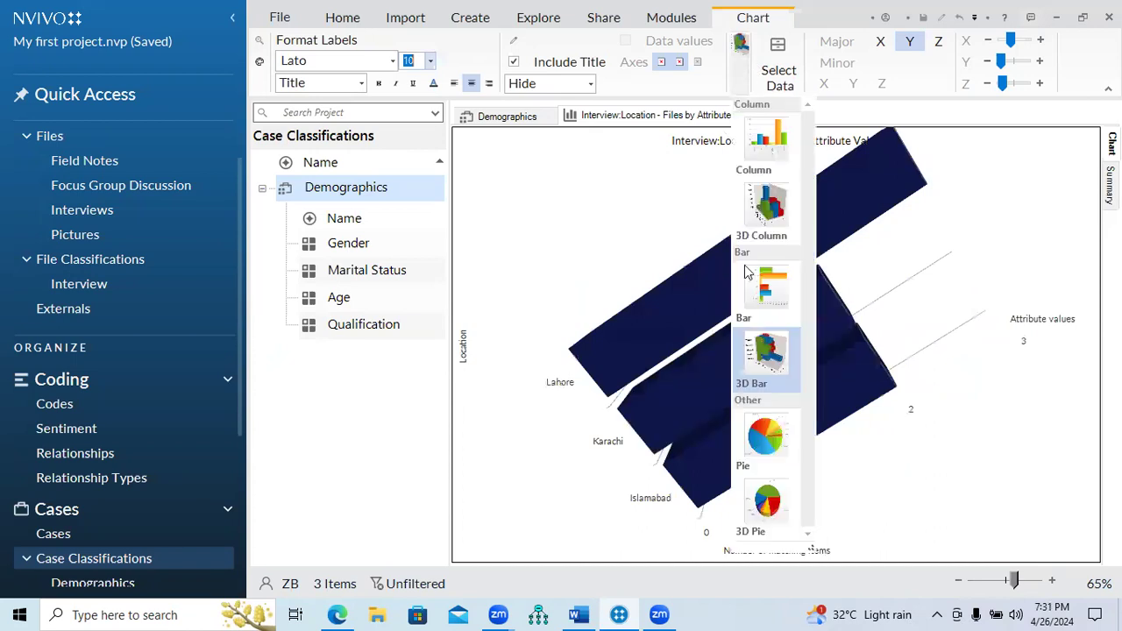
click(746, 442)
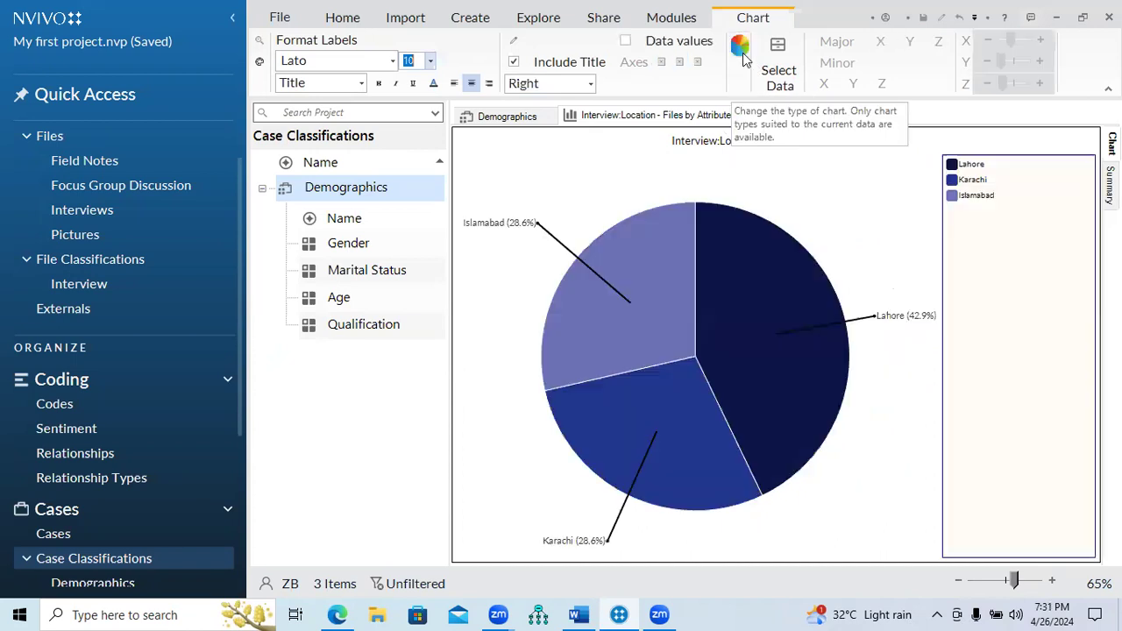
click(740, 58)
click(762, 510)
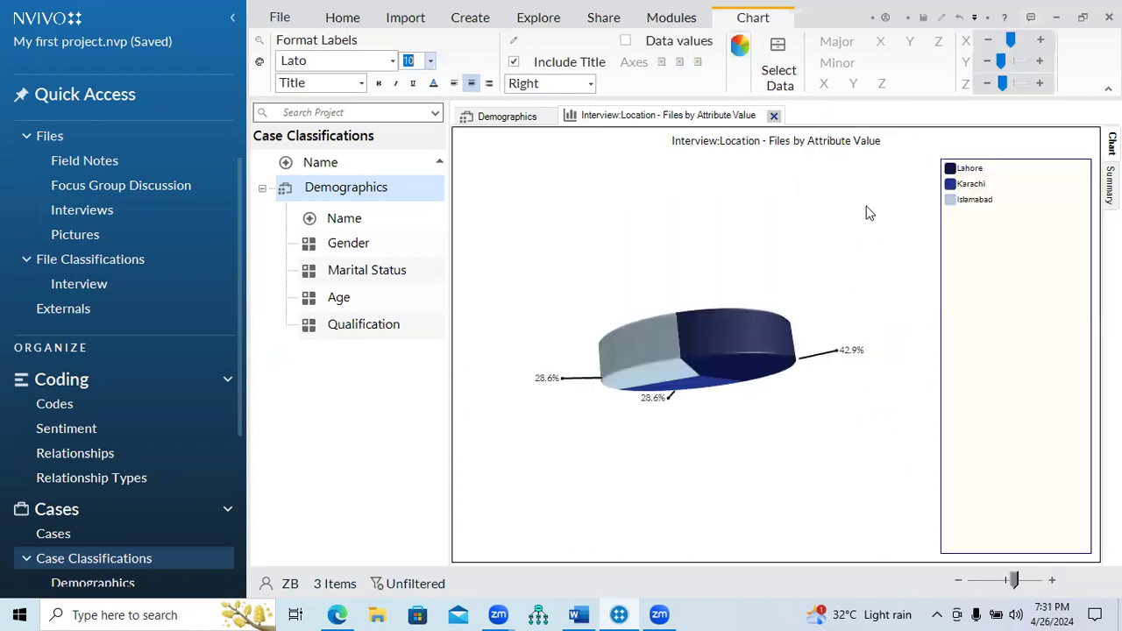
mouse_move(1002, 61)
mouse_down()
mouse_move(1016, 63)
mouse_move(1009, 80)
mouse_up()
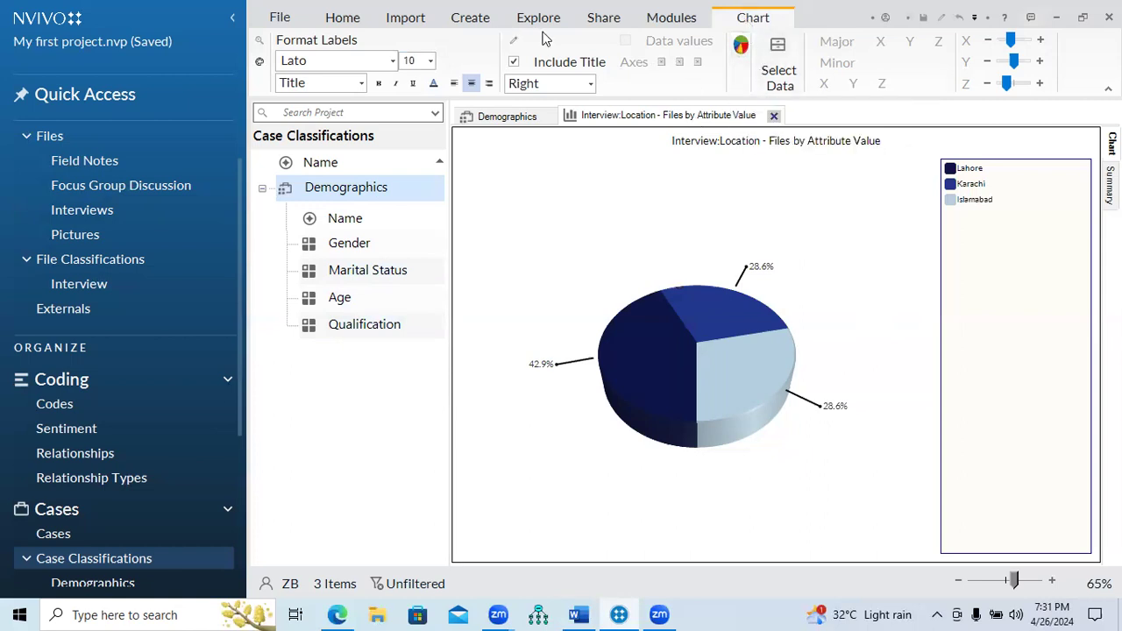
Examine the file formats offered for exporting the pie chart, and close the export without saving
click(473, 19)
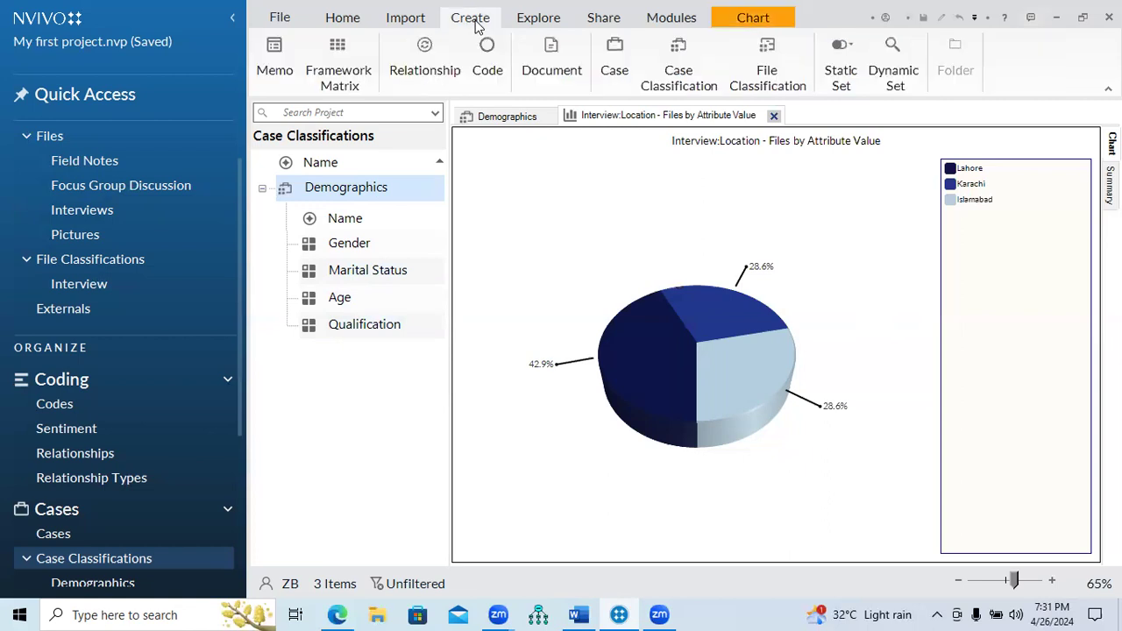
click(527, 25)
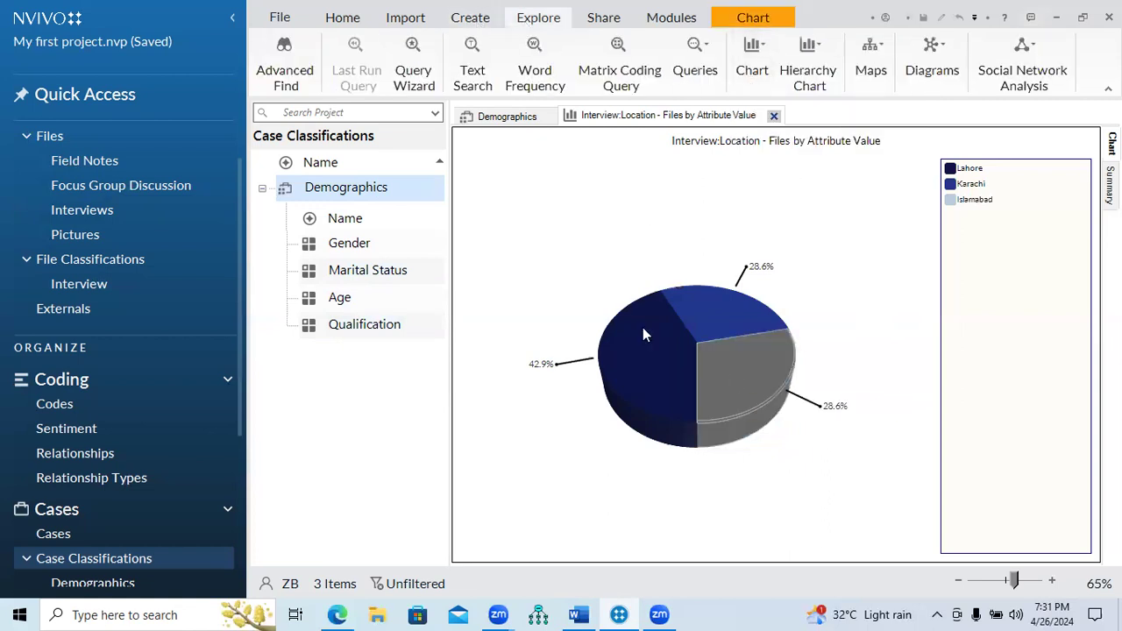
right_click(600, 239)
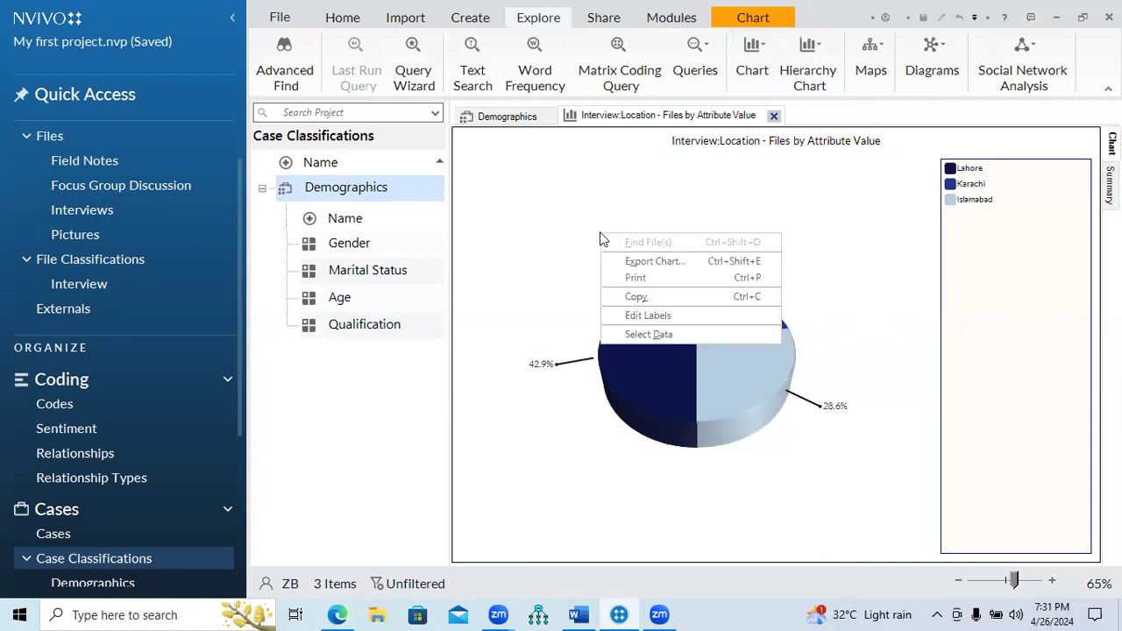
click(659, 265)
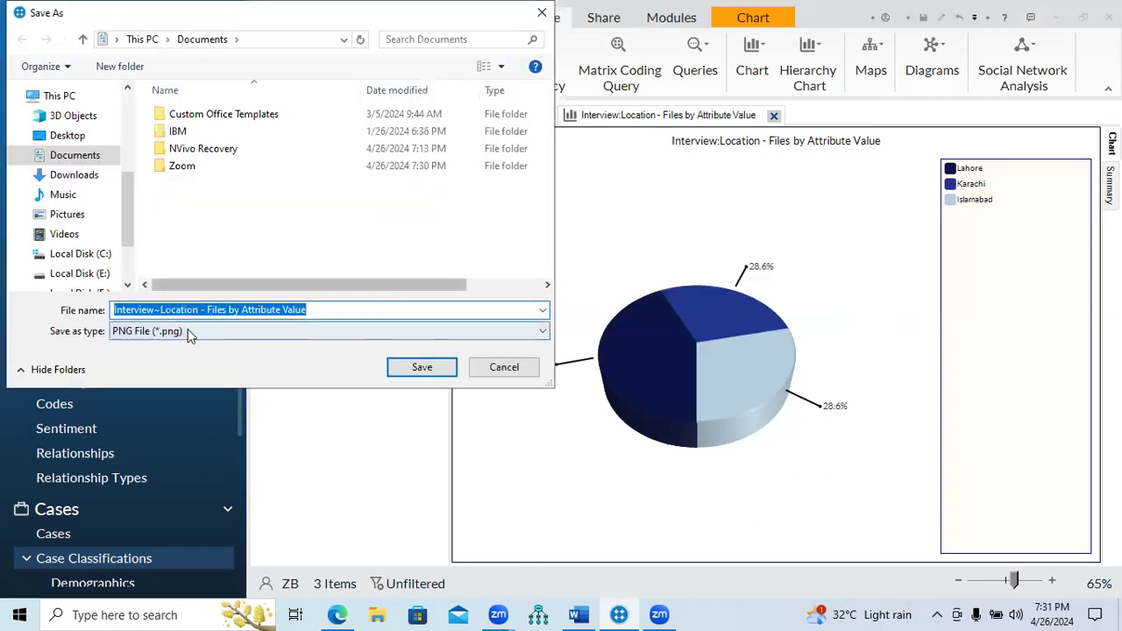
click(187, 330)
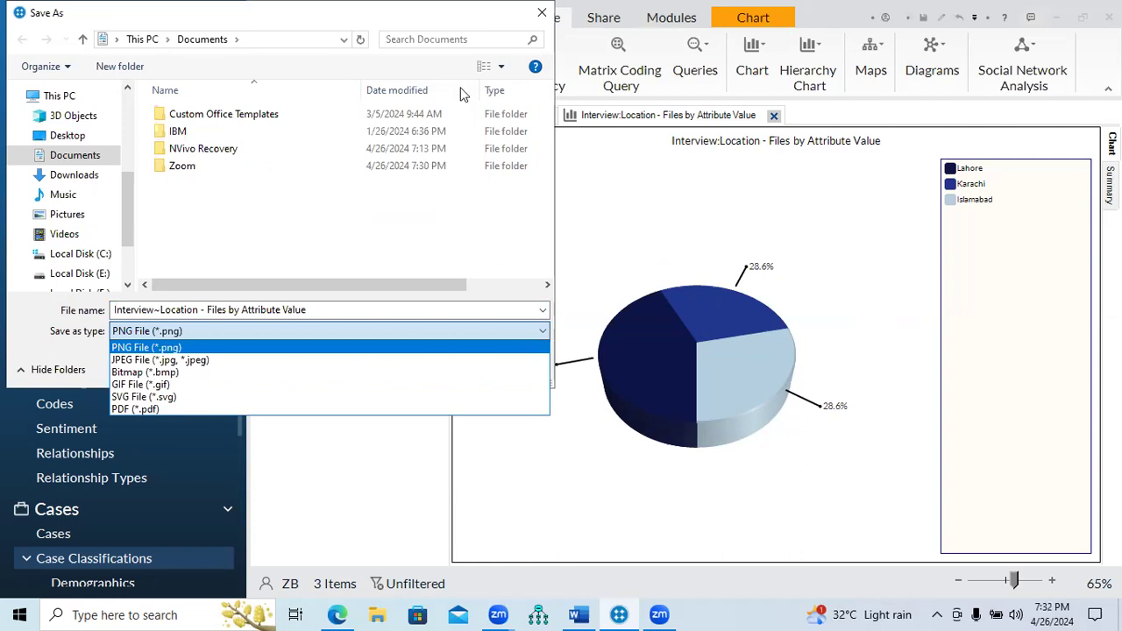
click(547, 18)
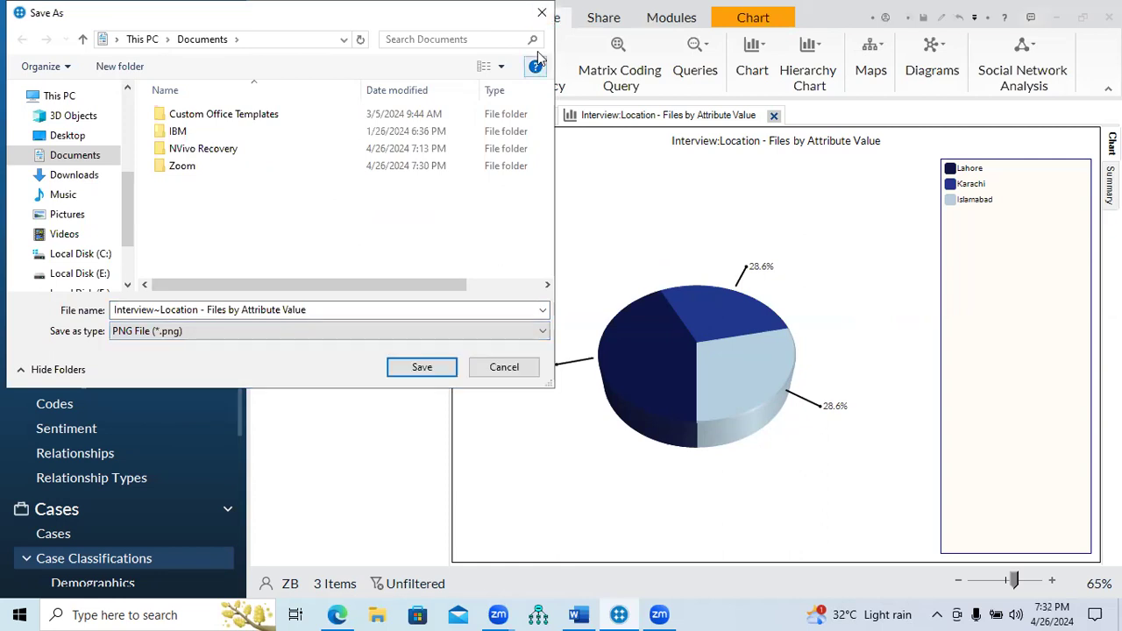
click(543, 14)
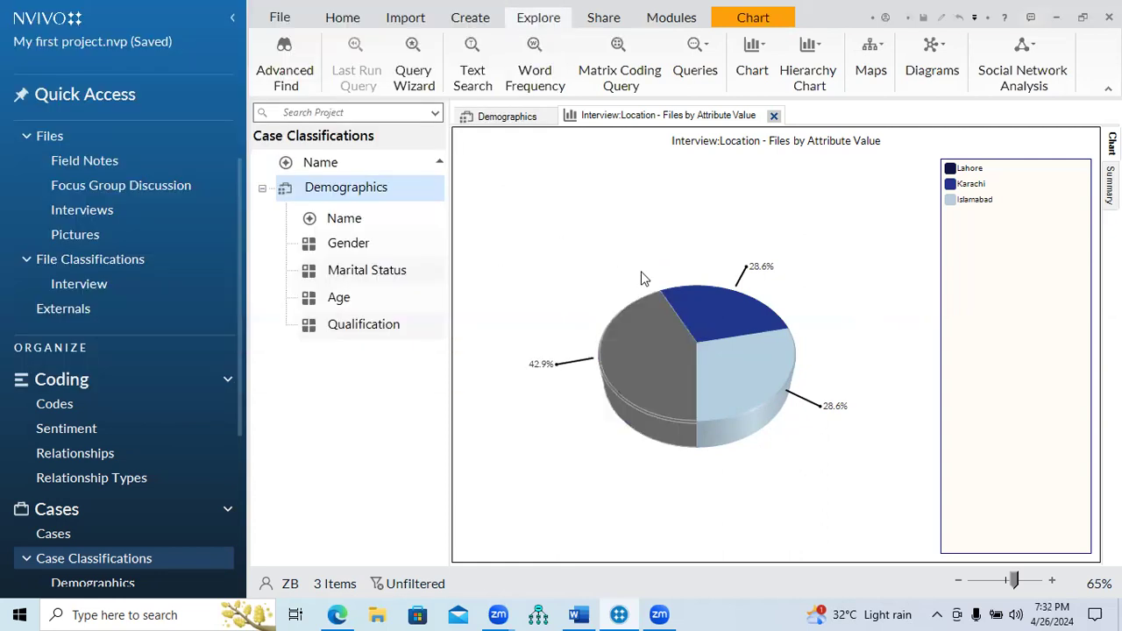
click(767, 60)
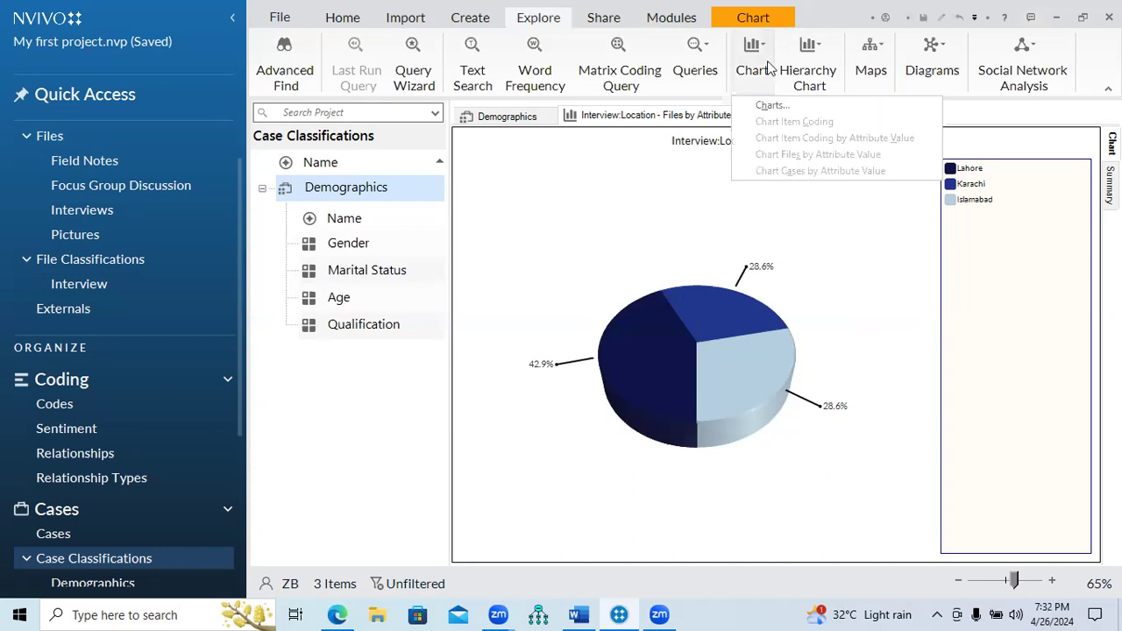
click(770, 107)
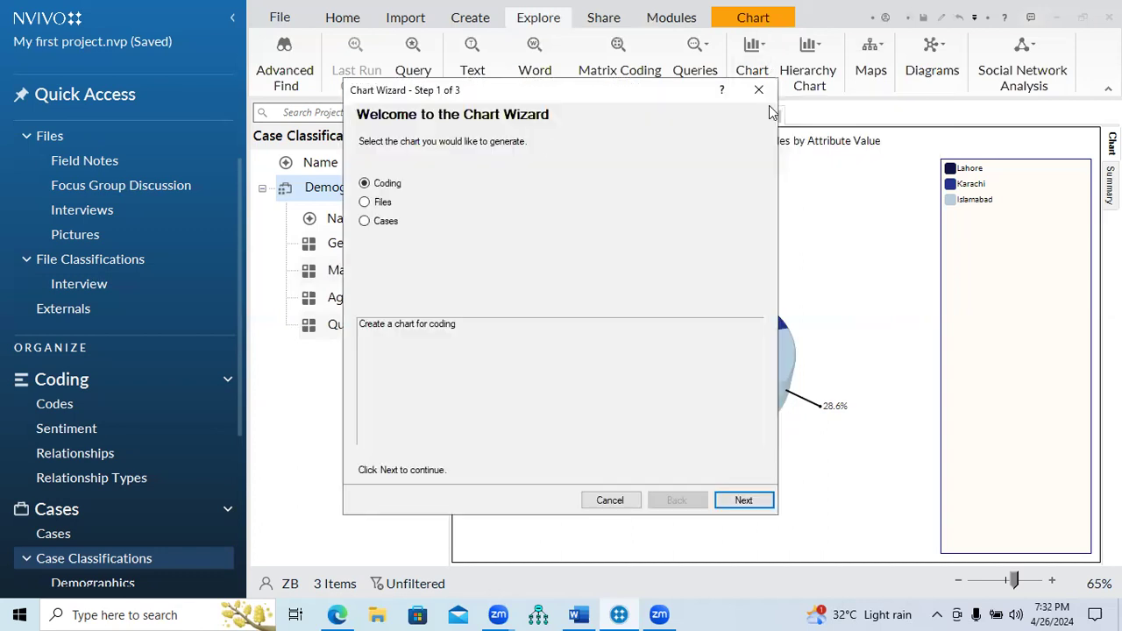
click(365, 223)
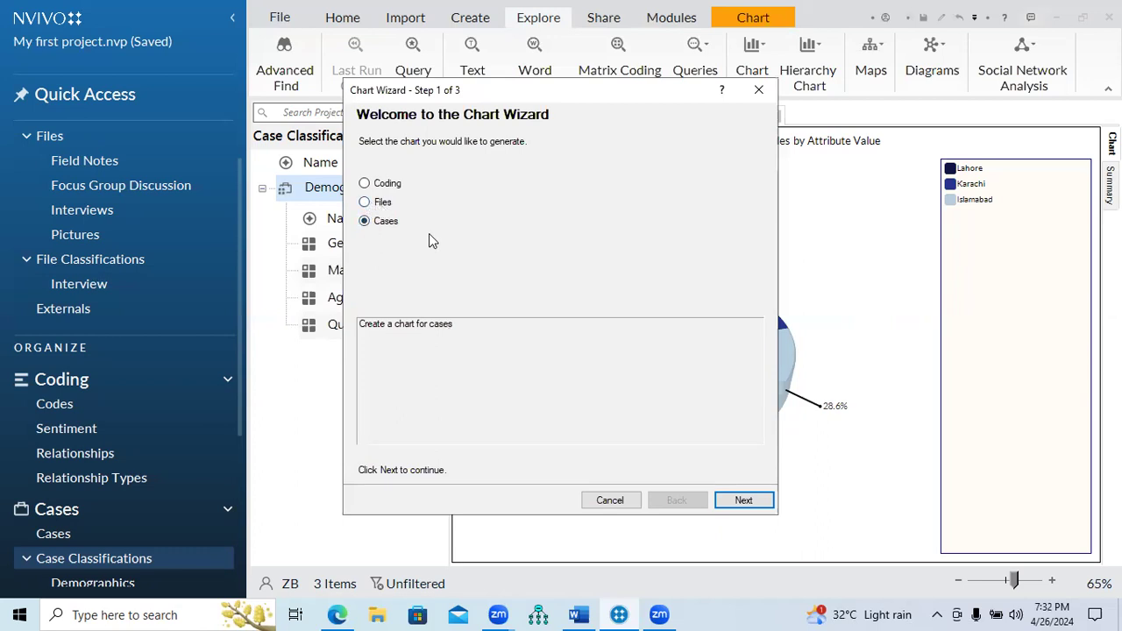
click(732, 506)
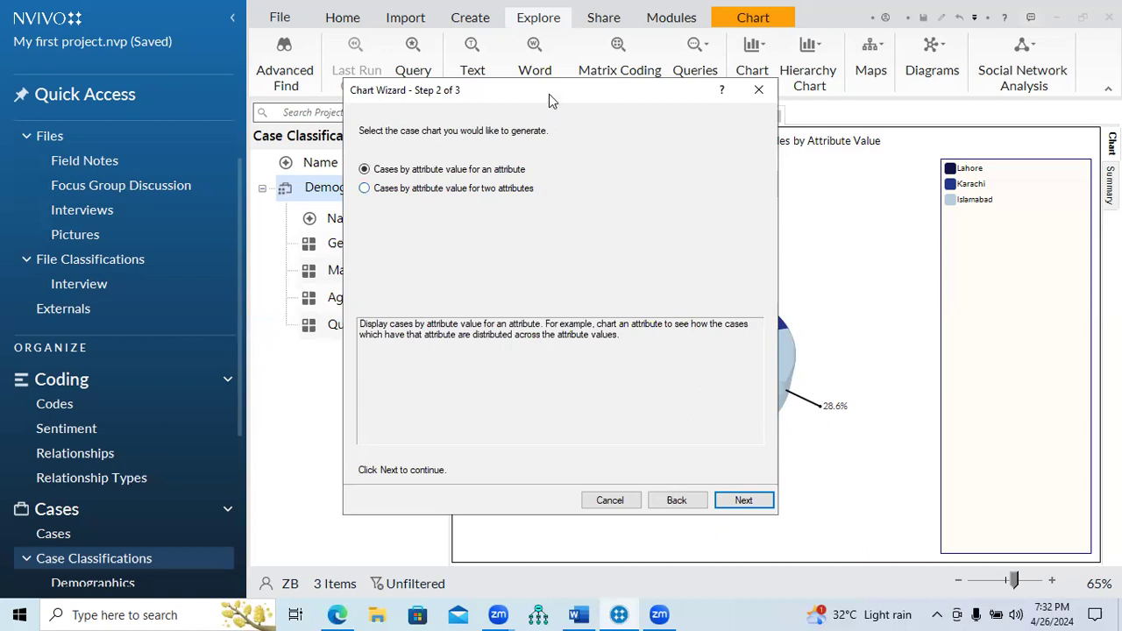
drag(550, 96, 718, 108)
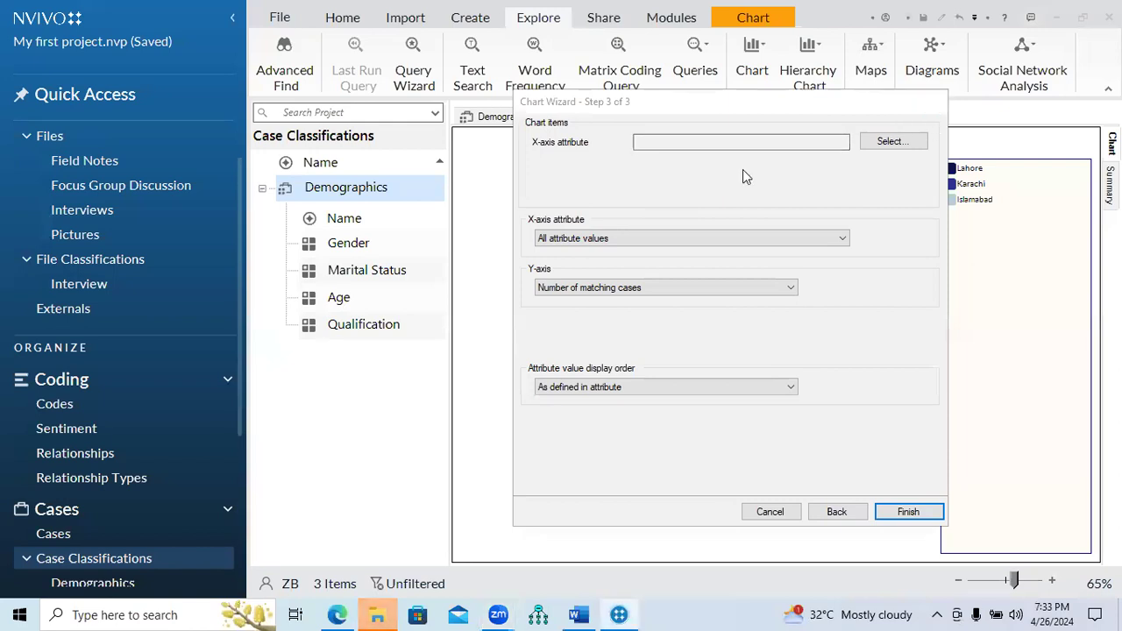
key(Return)
Start a new case chart that shows cases by attribute value for a single attribute
click(759, 69)
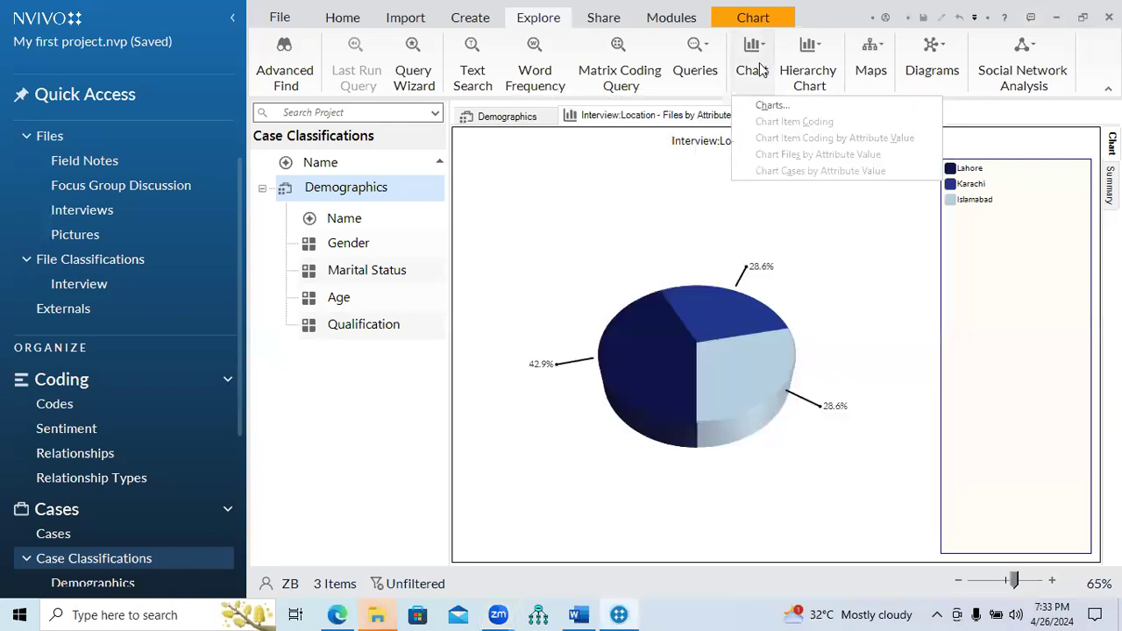
click(769, 107)
click(737, 499)
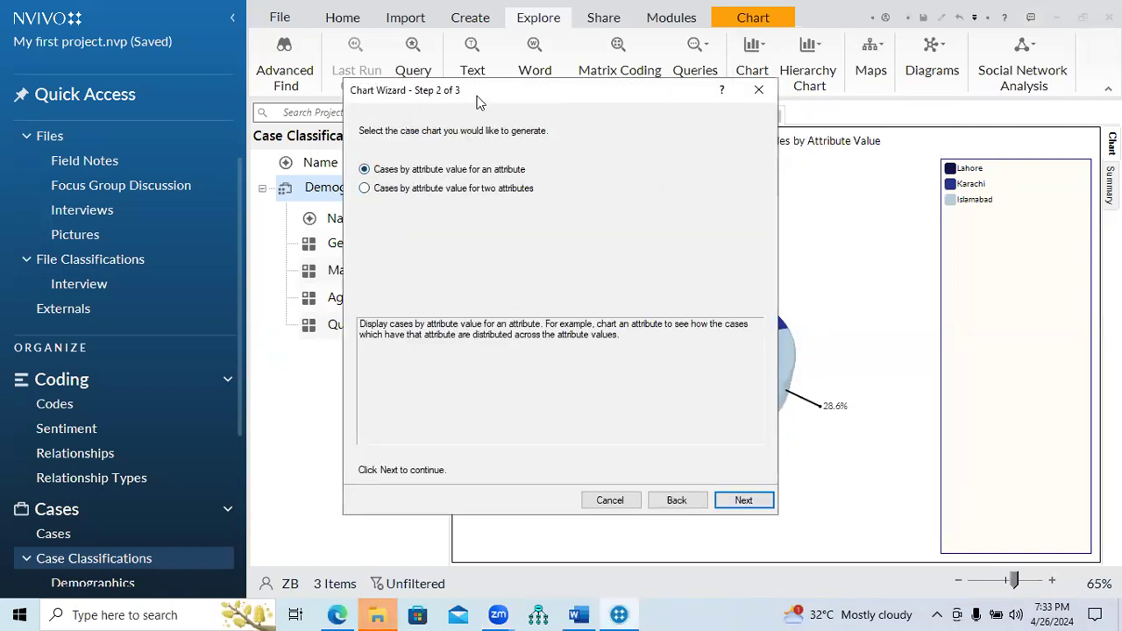
drag(478, 103, 615, 112)
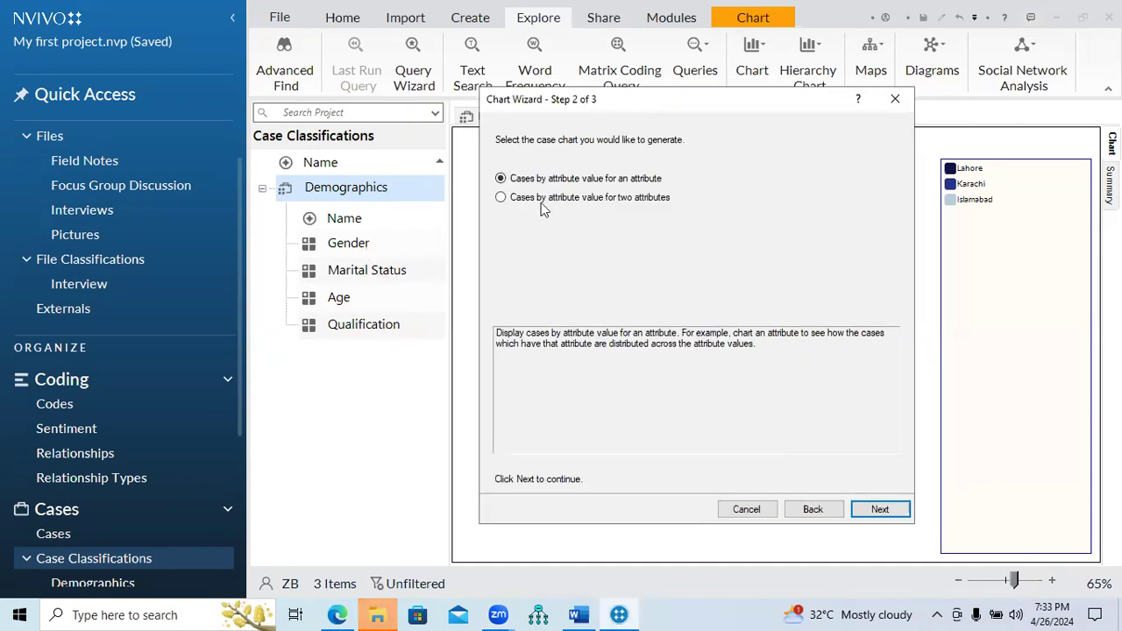
click(879, 509)
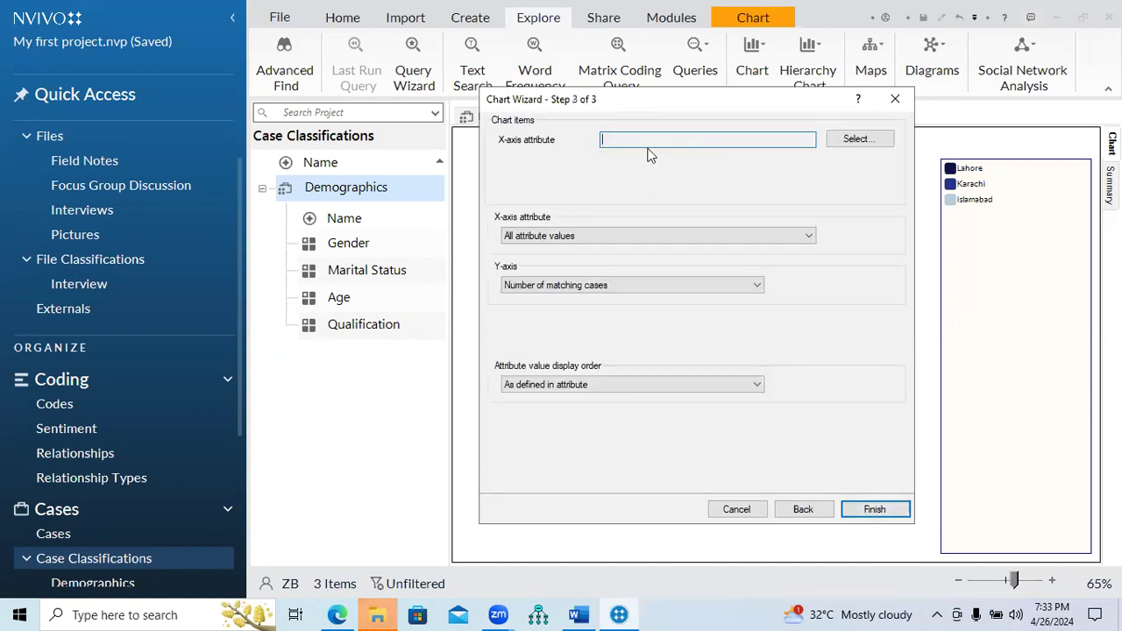
Set Gender from the Demographics classification as the X-axis attribute, using all attribute values except 'Unassigned', 'Not Applicable'
click(857, 139)
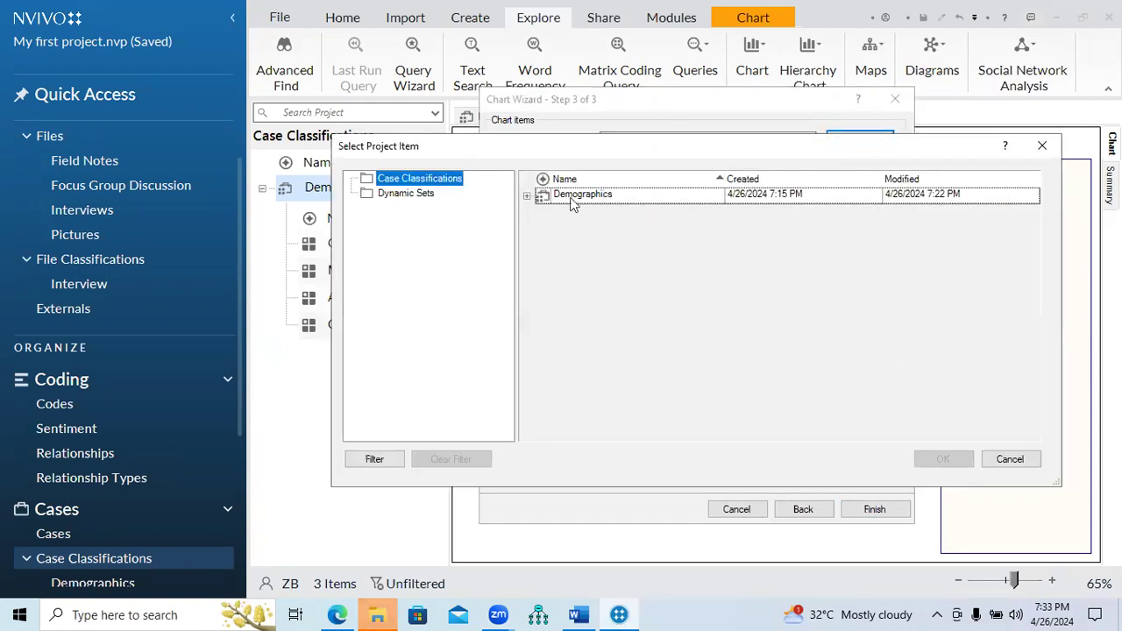
click(527, 196)
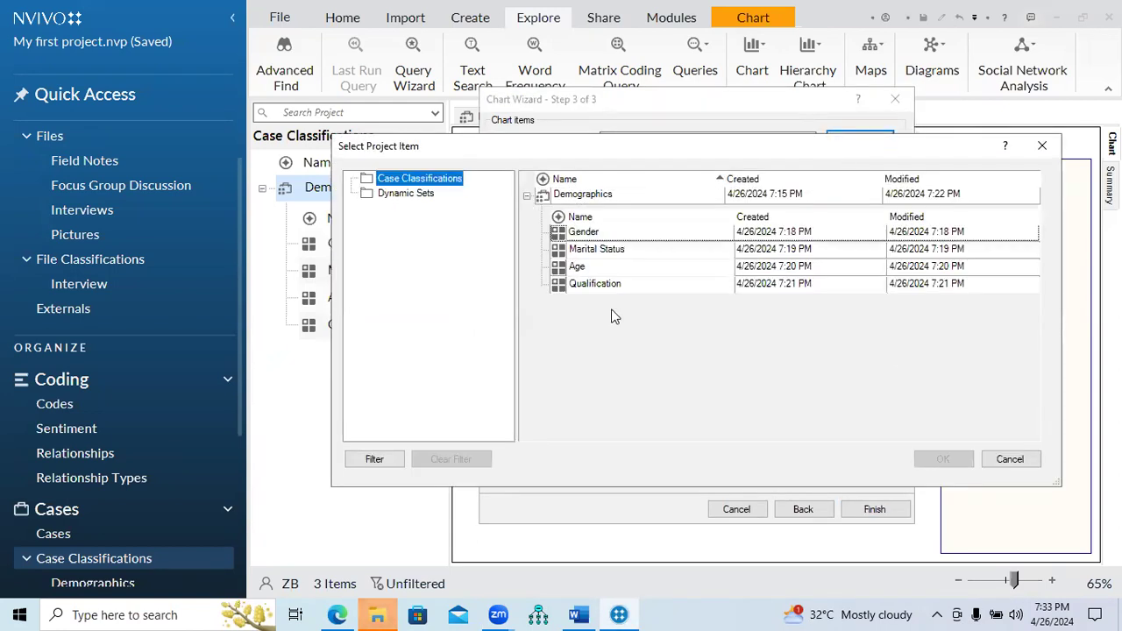
click(579, 236)
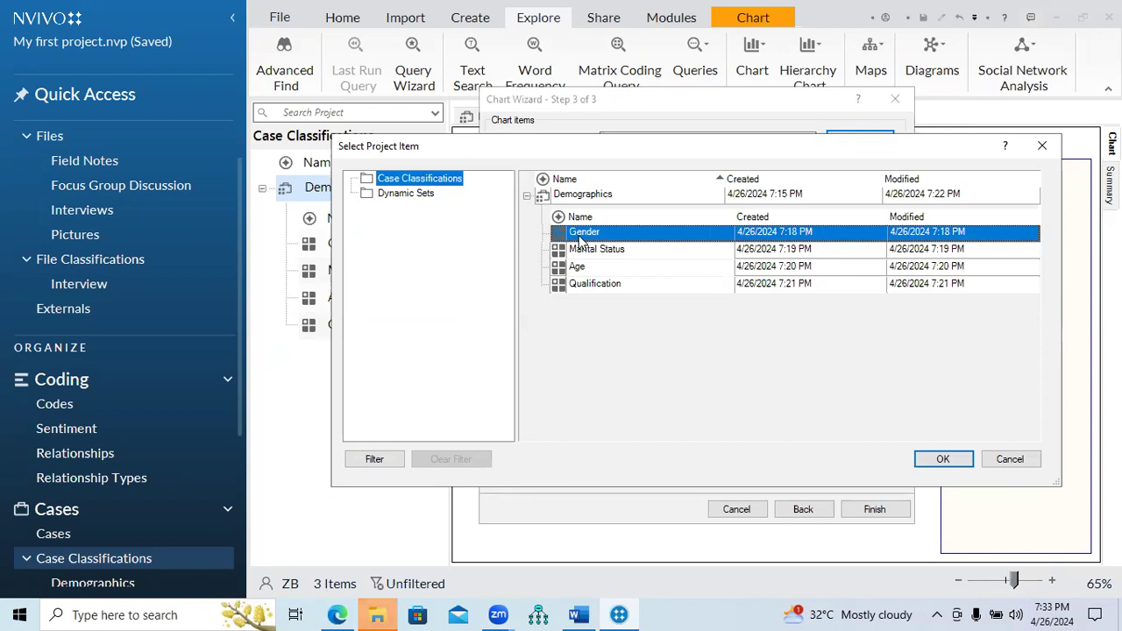
click(934, 468)
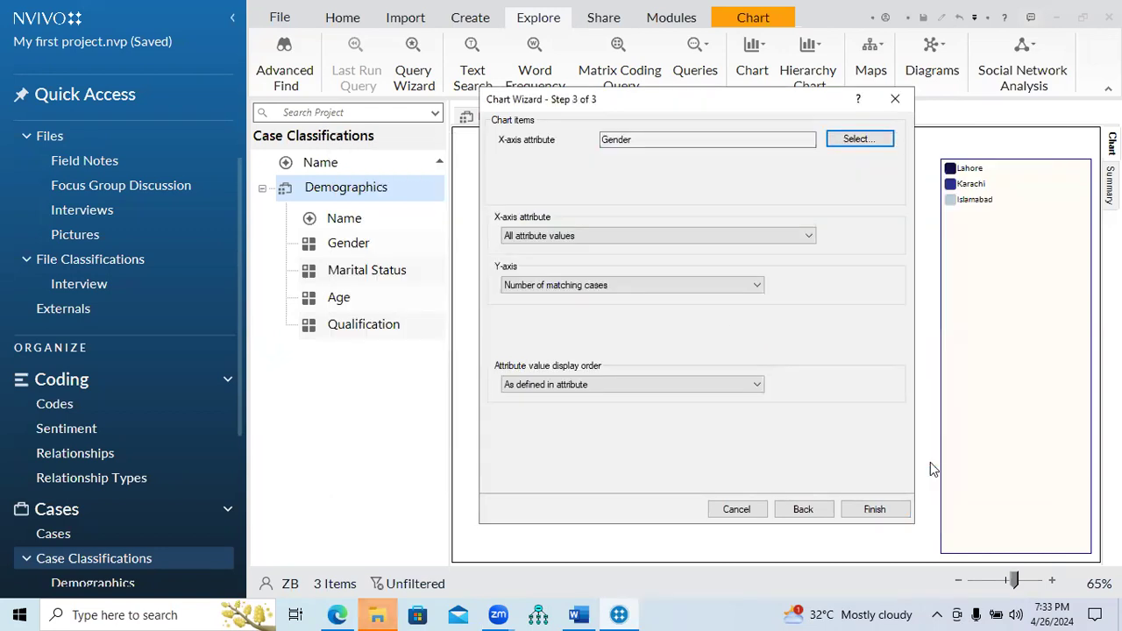
click(612, 233)
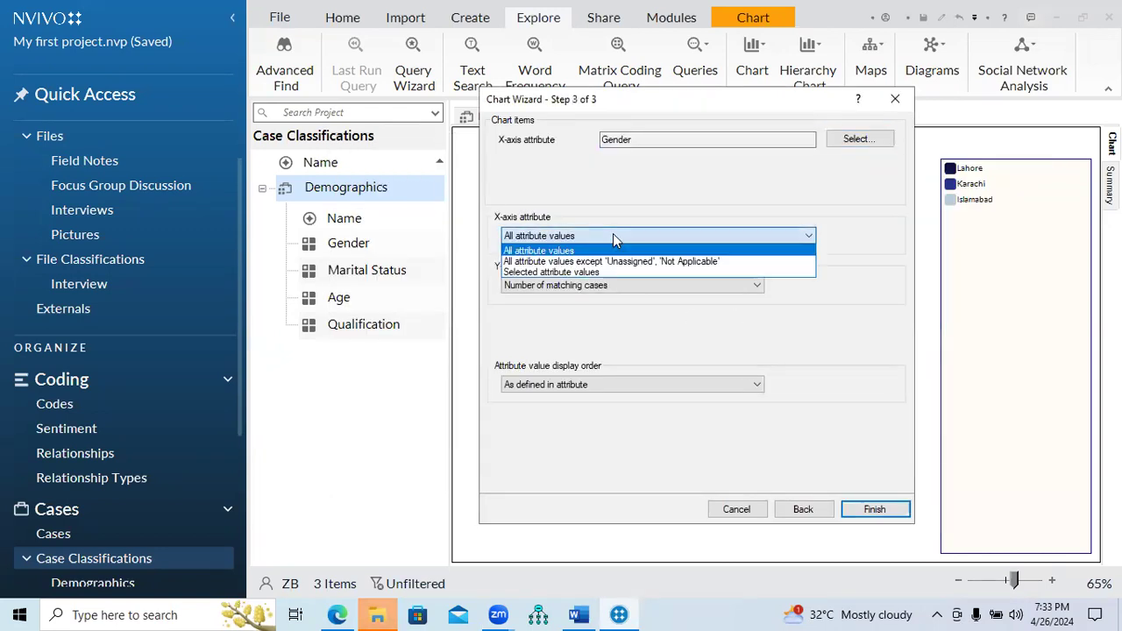
click(684, 261)
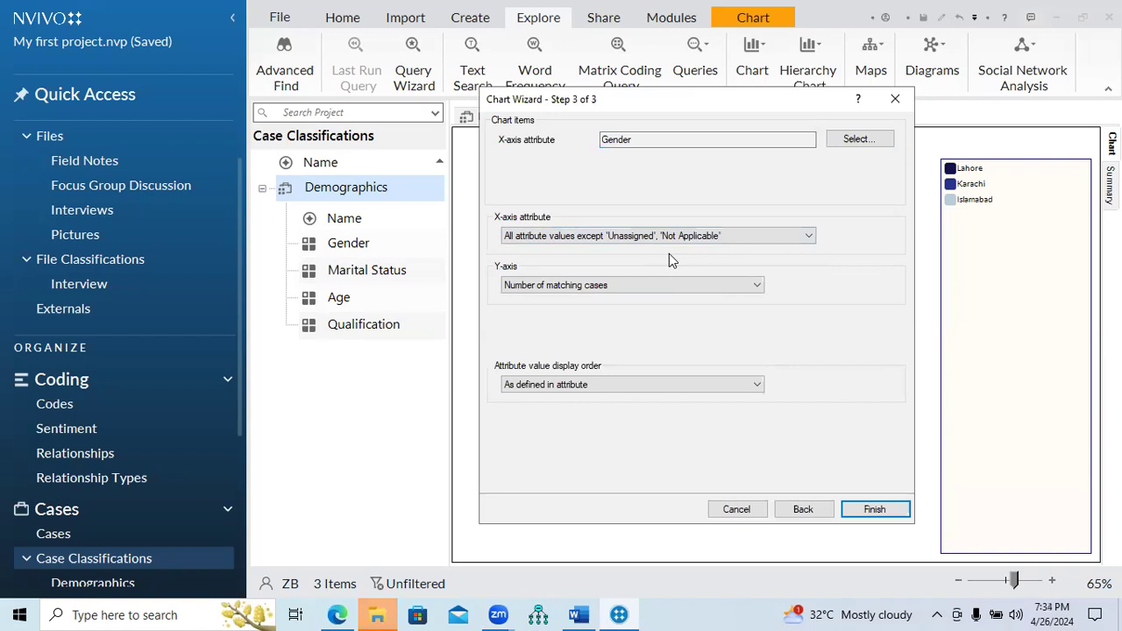
Generate the Gender case chart, sort its summary table by Gender in ascending order, and return to the chart view
click(882, 513)
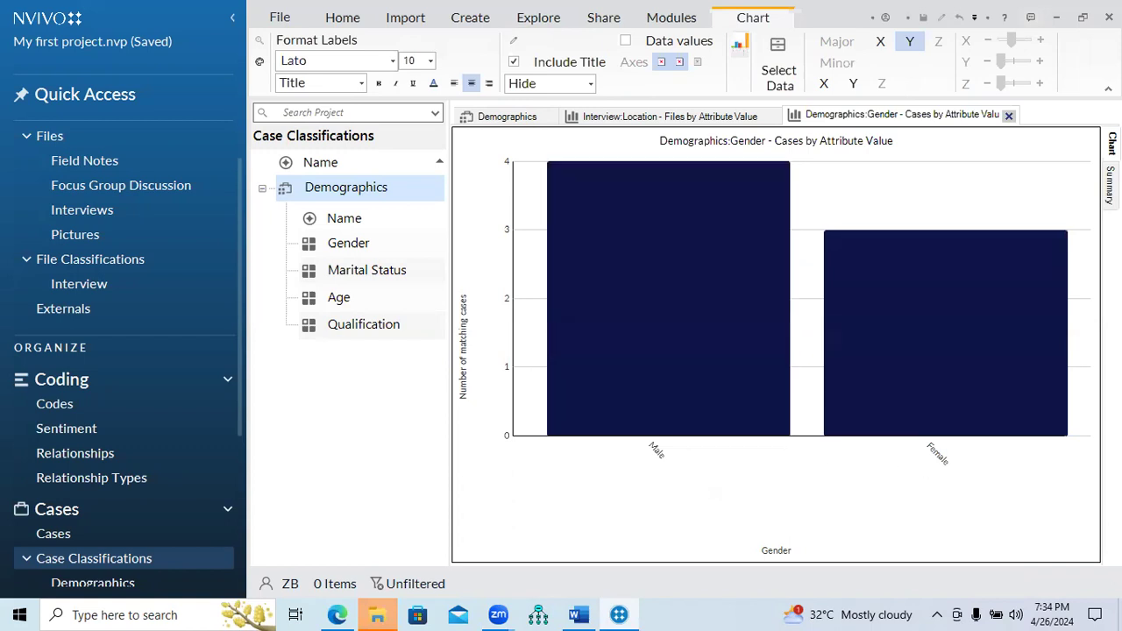
click(1110, 184)
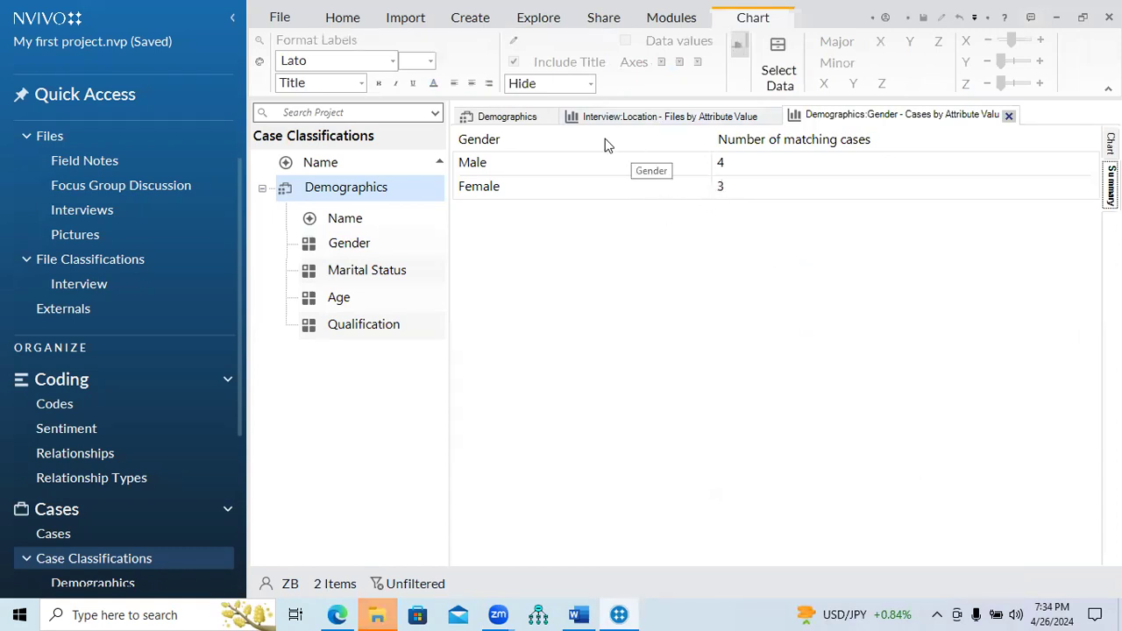
click(789, 139)
right_click(657, 232)
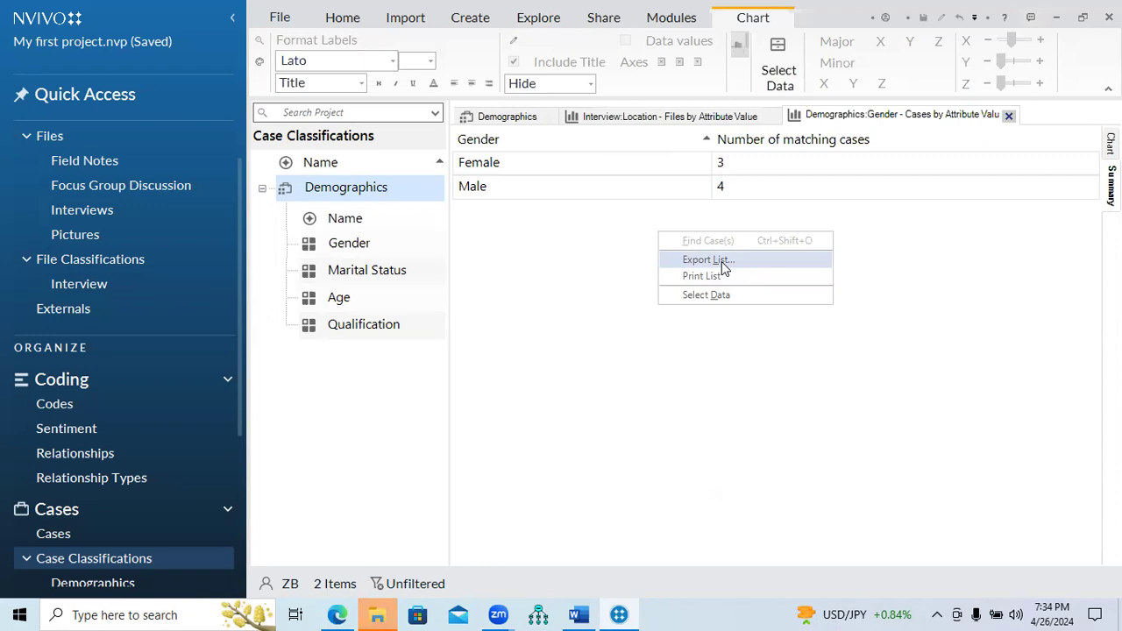
click(608, 266)
click(1111, 143)
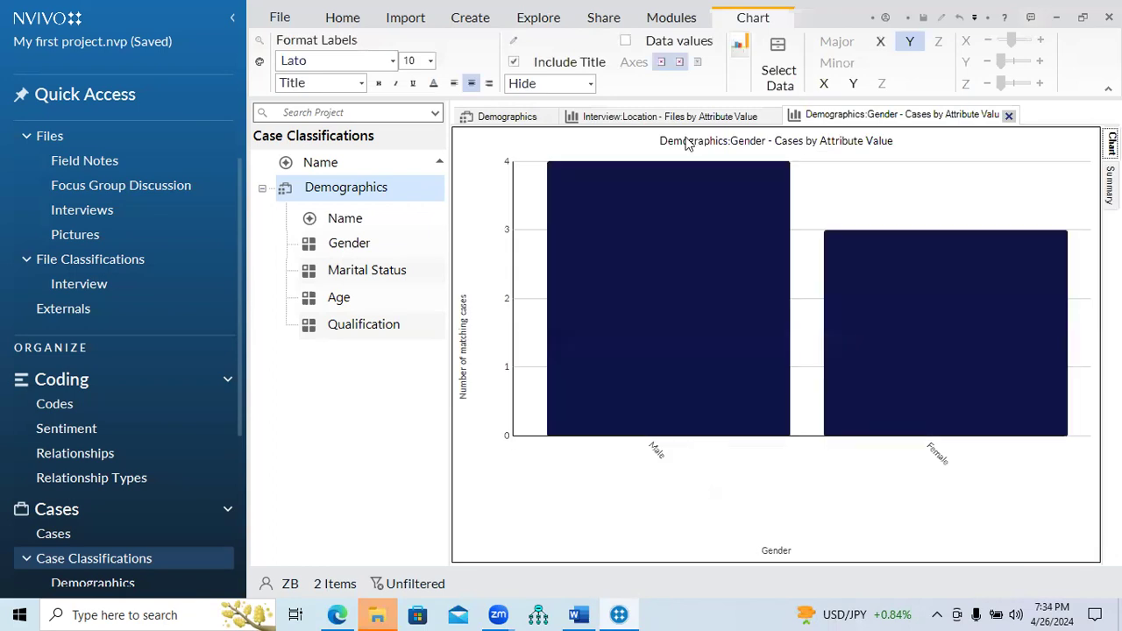
Switch the Gender chart to 3D Column and rotate it about the X and Y axes
click(741, 48)
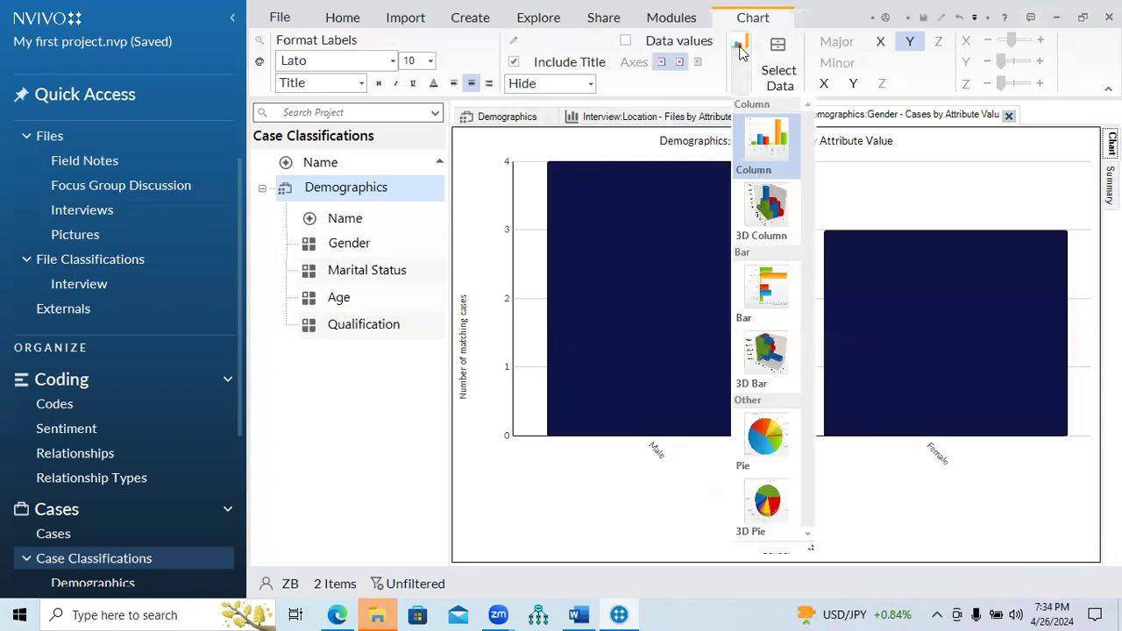
click(773, 207)
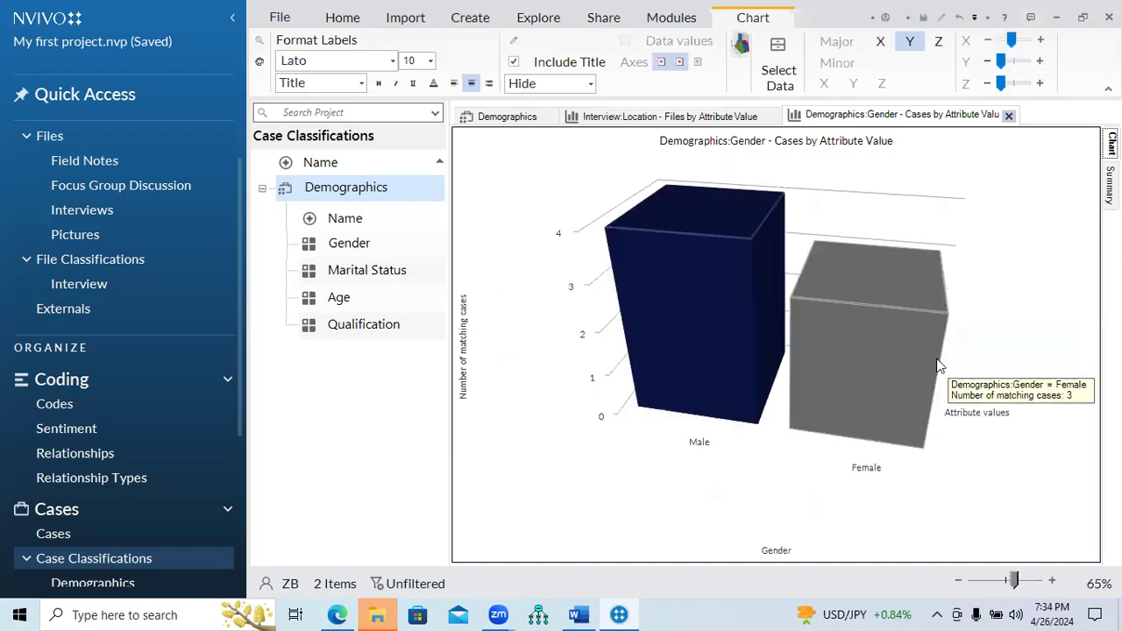
mouse_move(1001, 62)
mouse_down()
mouse_move(1005, 84)
mouse_move(1012, 50)
mouse_up()
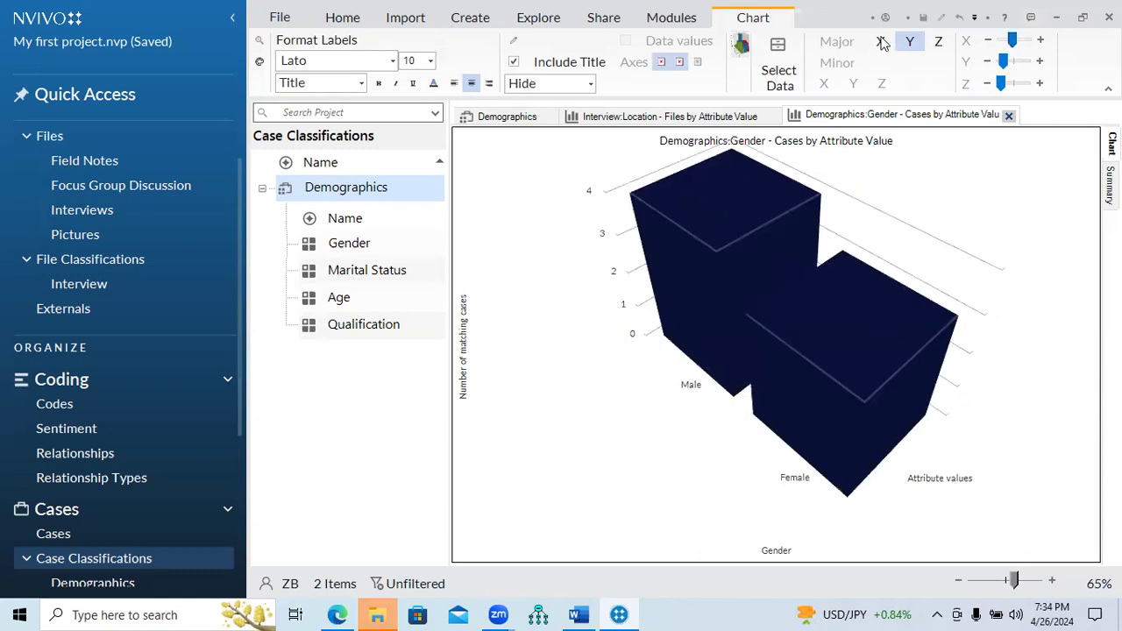
Change the Gender chart's type to Bar, on to Pie, and finally to 3D Pie
click(743, 48)
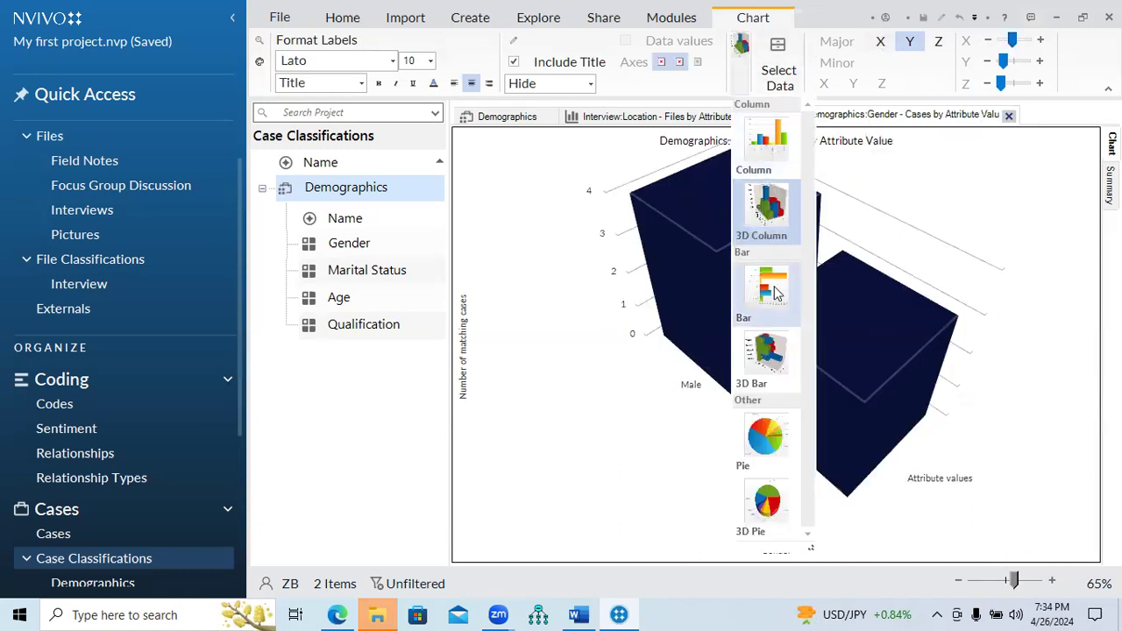
click(772, 290)
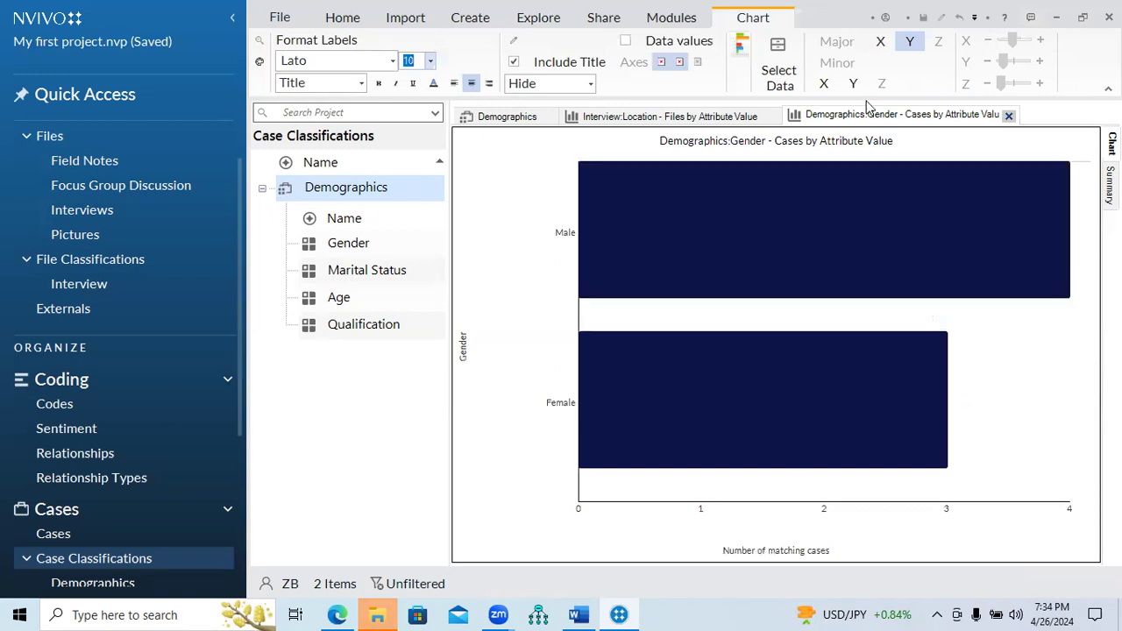
click(743, 46)
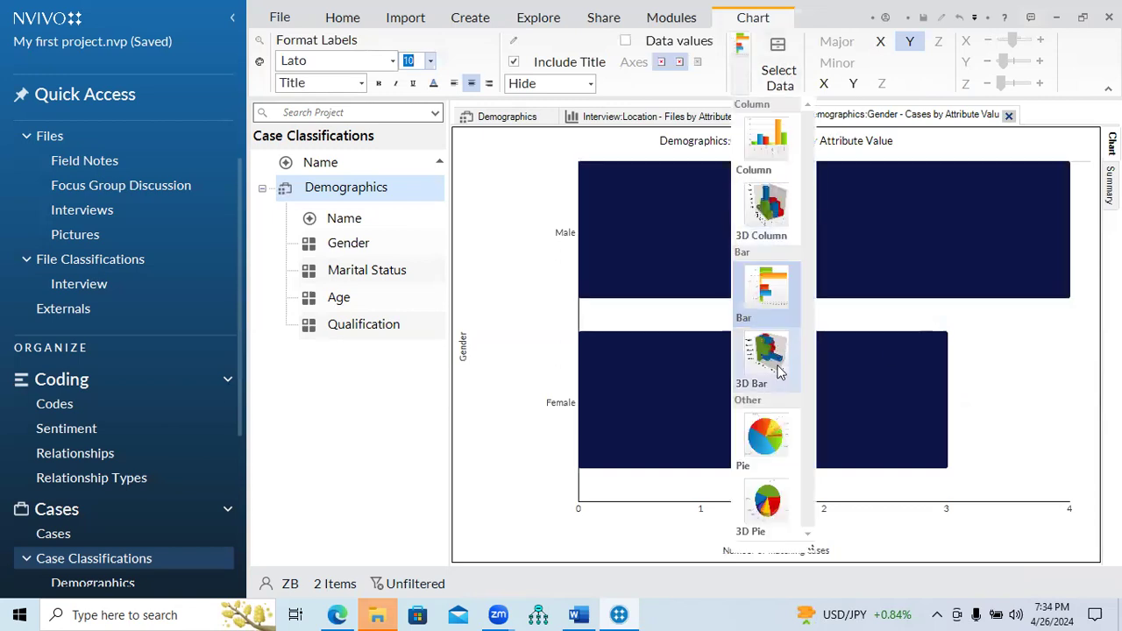
click(770, 430)
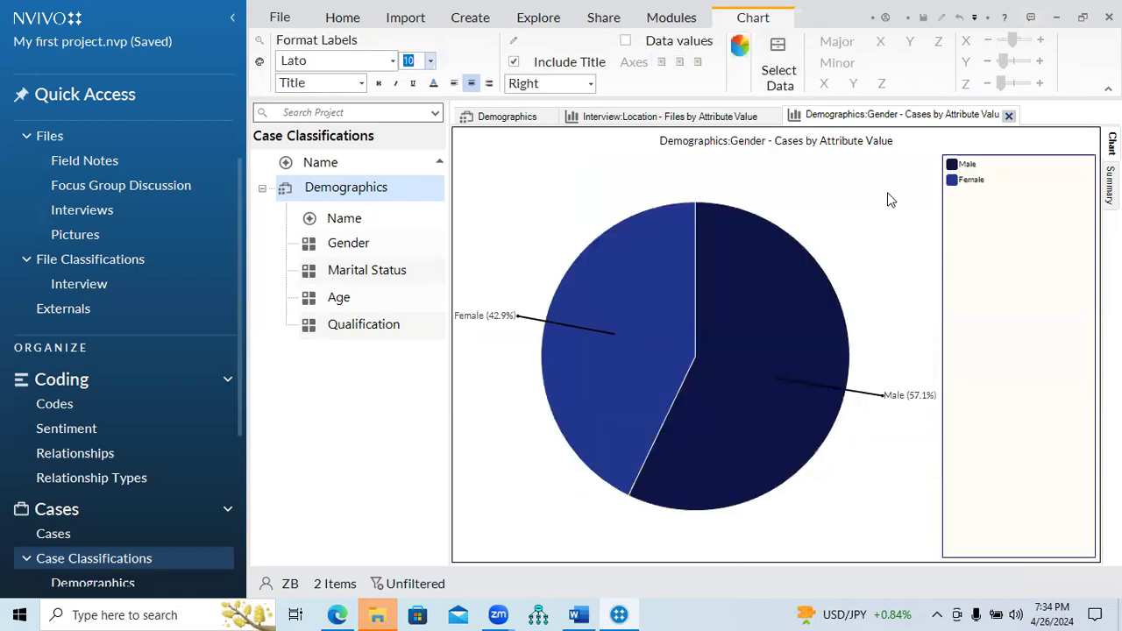
click(743, 48)
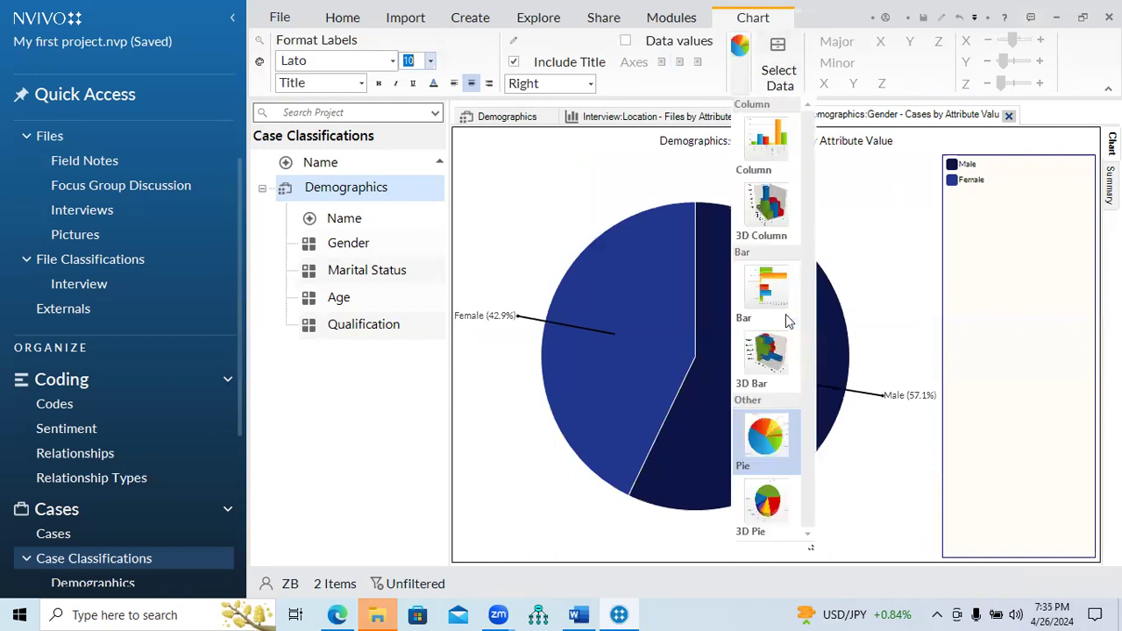
click(782, 508)
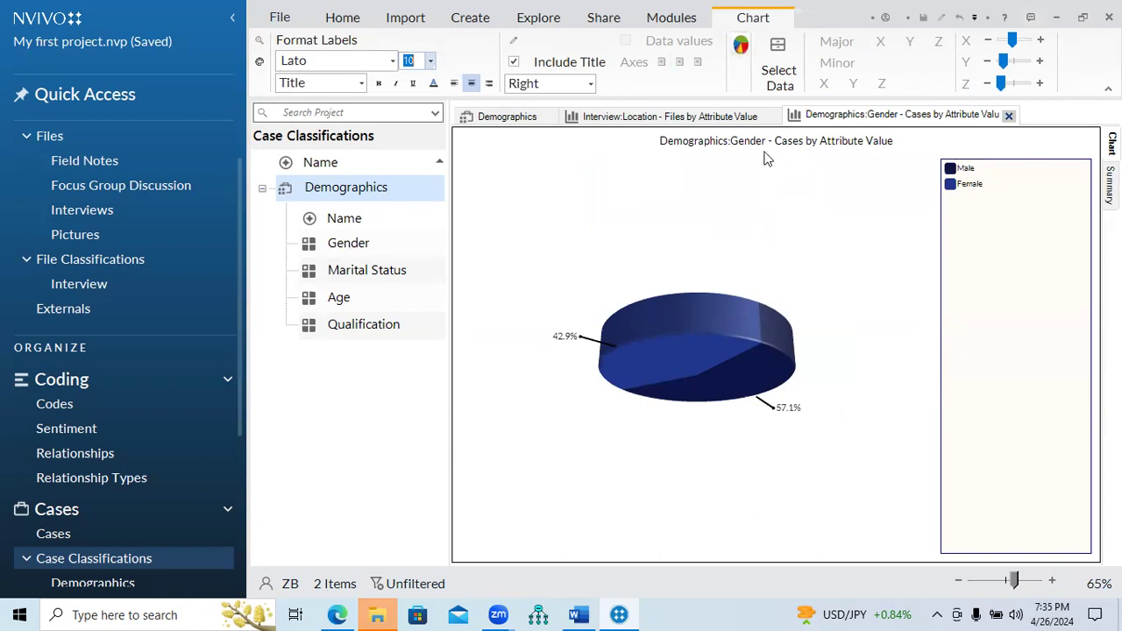
Start a new case chart that shows cases by attribute value for two attributes
click(469, 20)
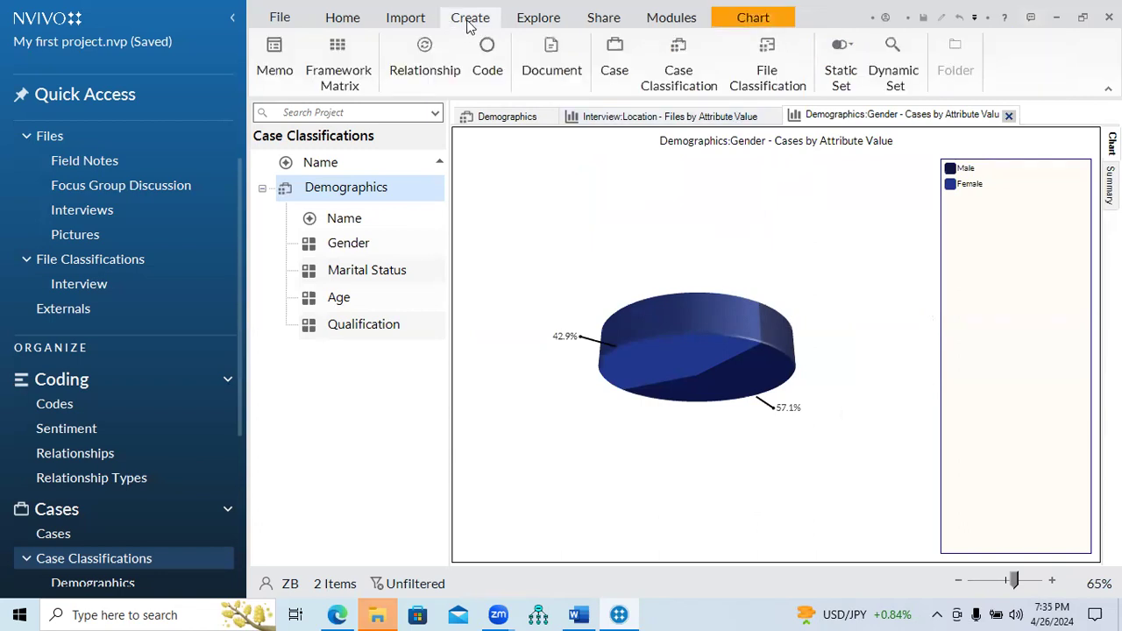
click(532, 21)
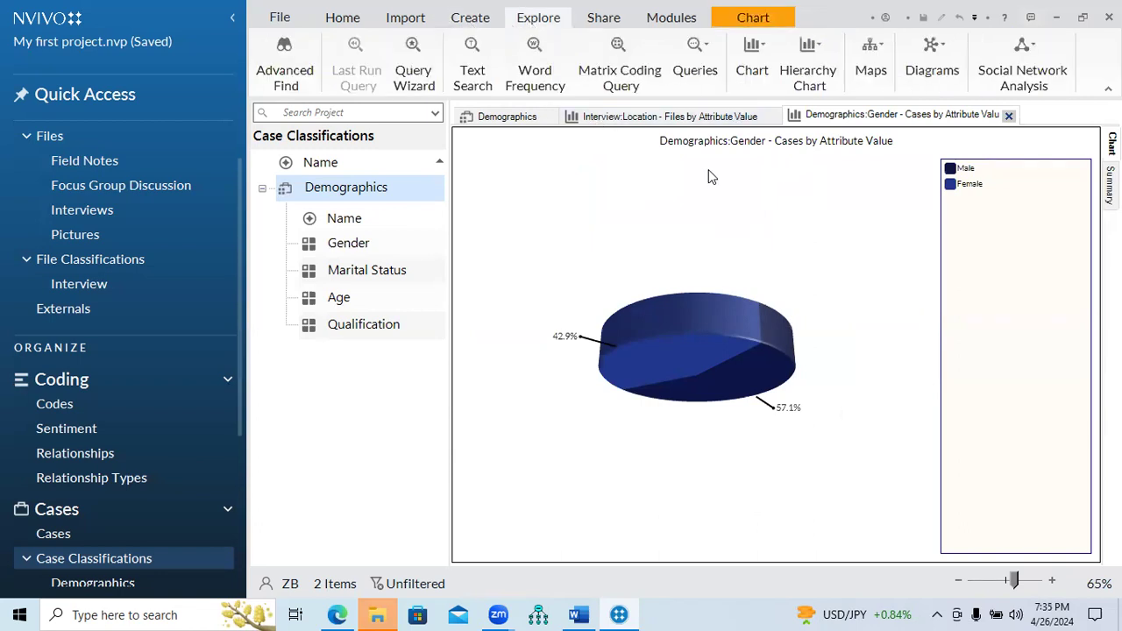
click(744, 80)
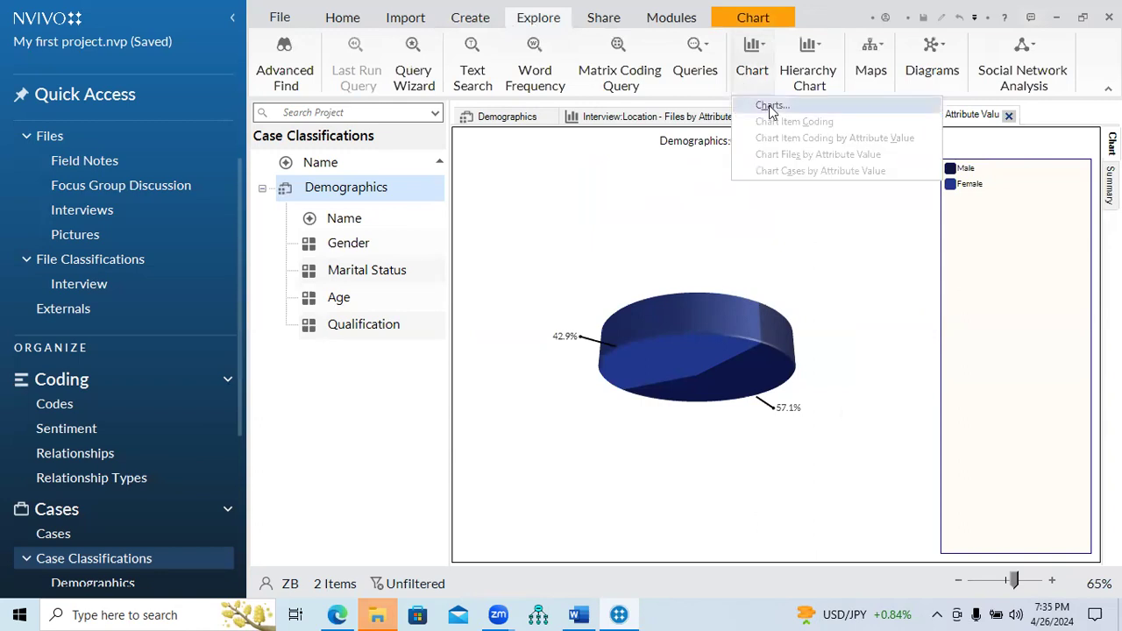
click(771, 105)
click(379, 224)
click(741, 502)
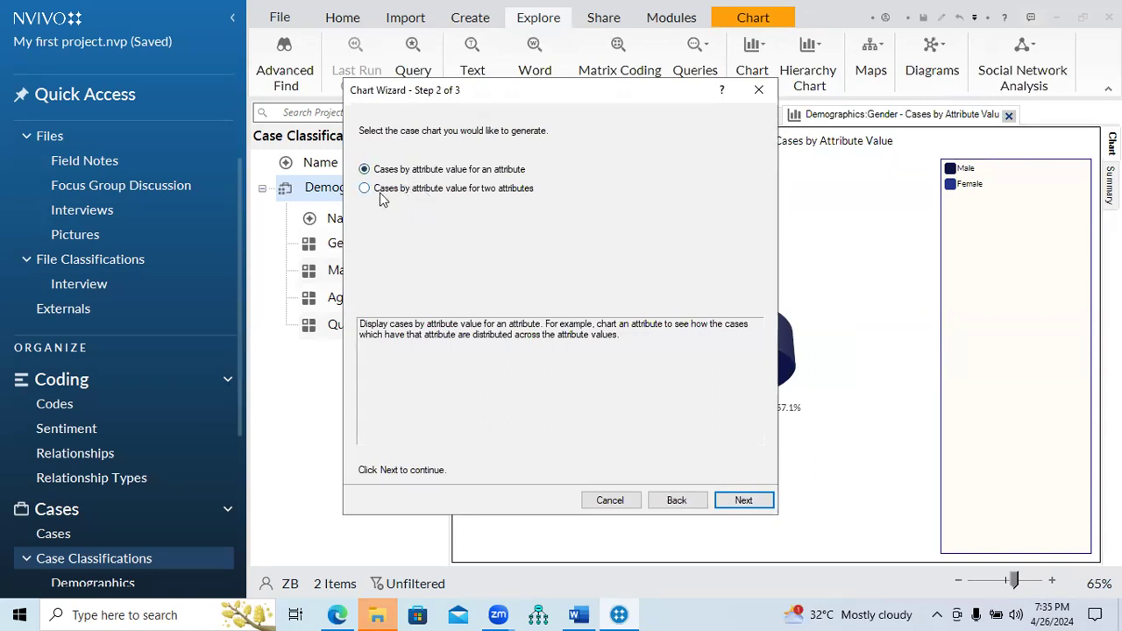
drag(517, 104, 628, 122)
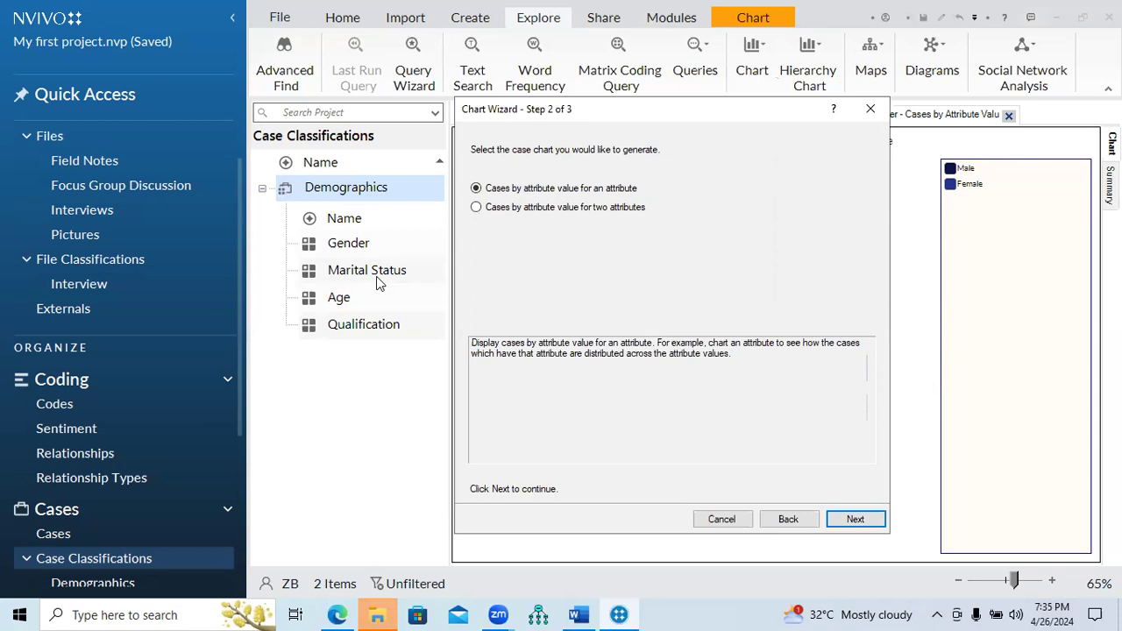
click(476, 208)
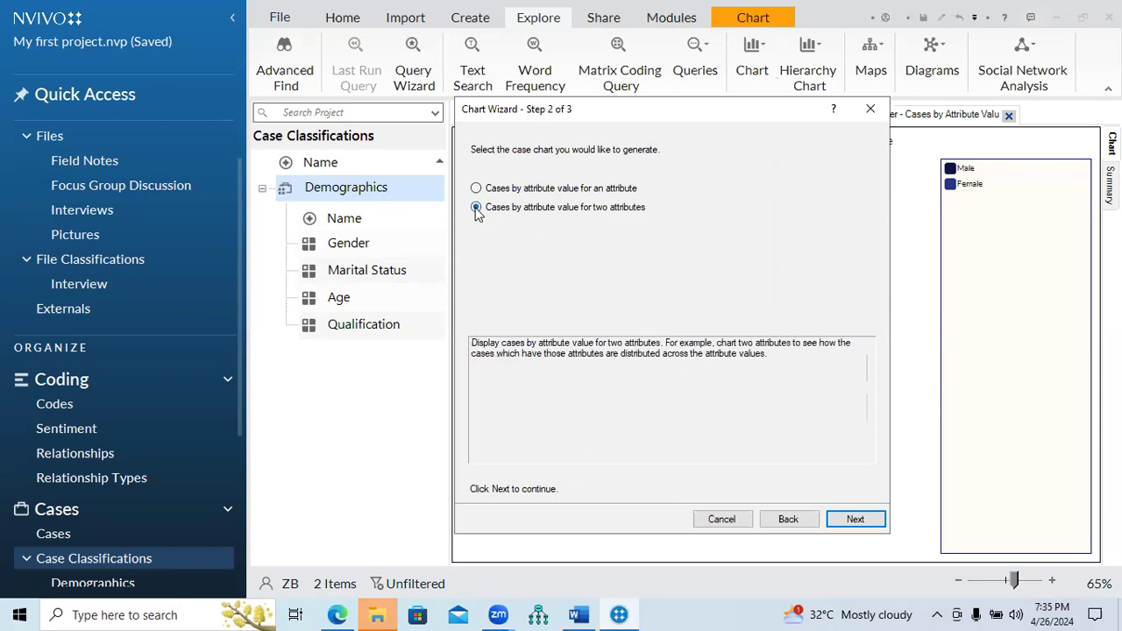
click(854, 519)
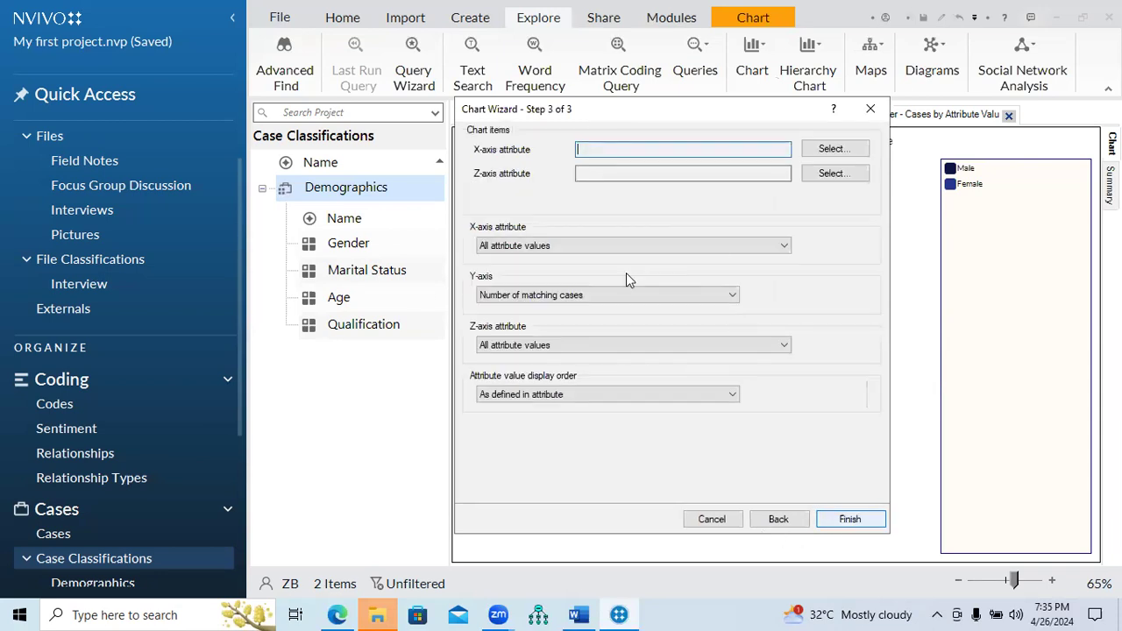
Include all attribute values except 'Unassigned', 'Not Applicable' on the X and Z axes, with Number of matching cases on the Y-axis
click(572, 248)
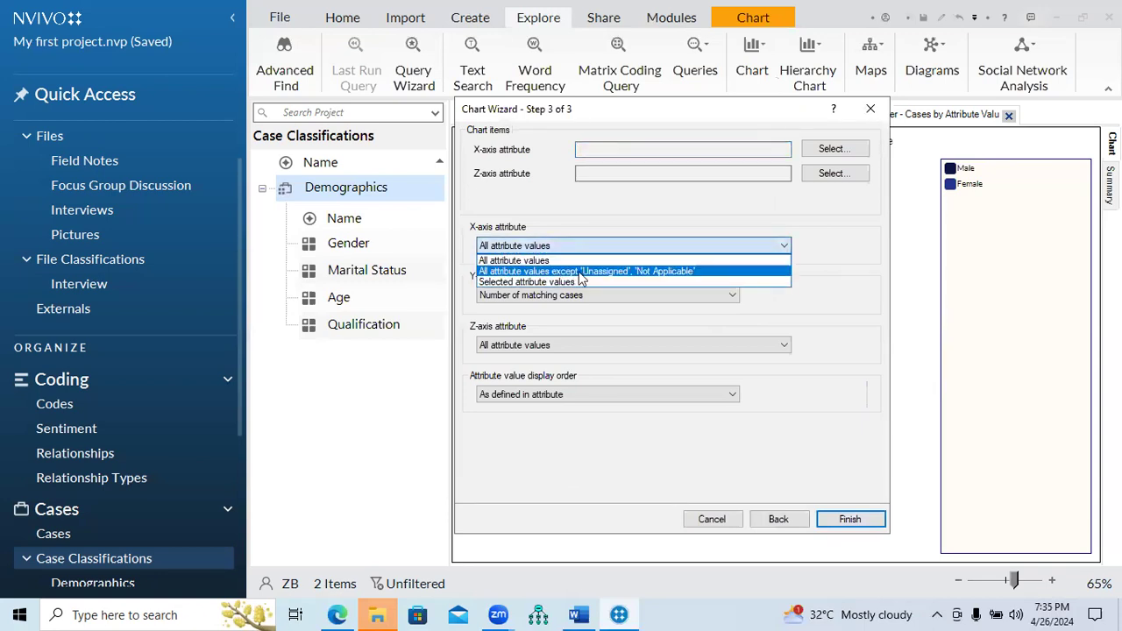
click(612, 273)
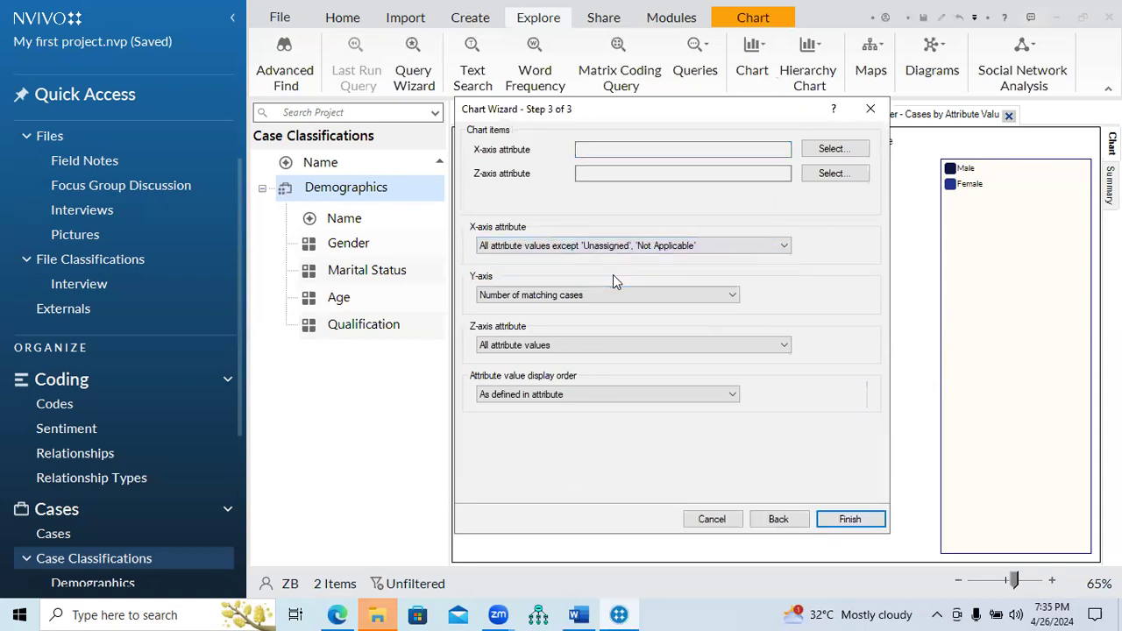
click(611, 294)
click(611, 307)
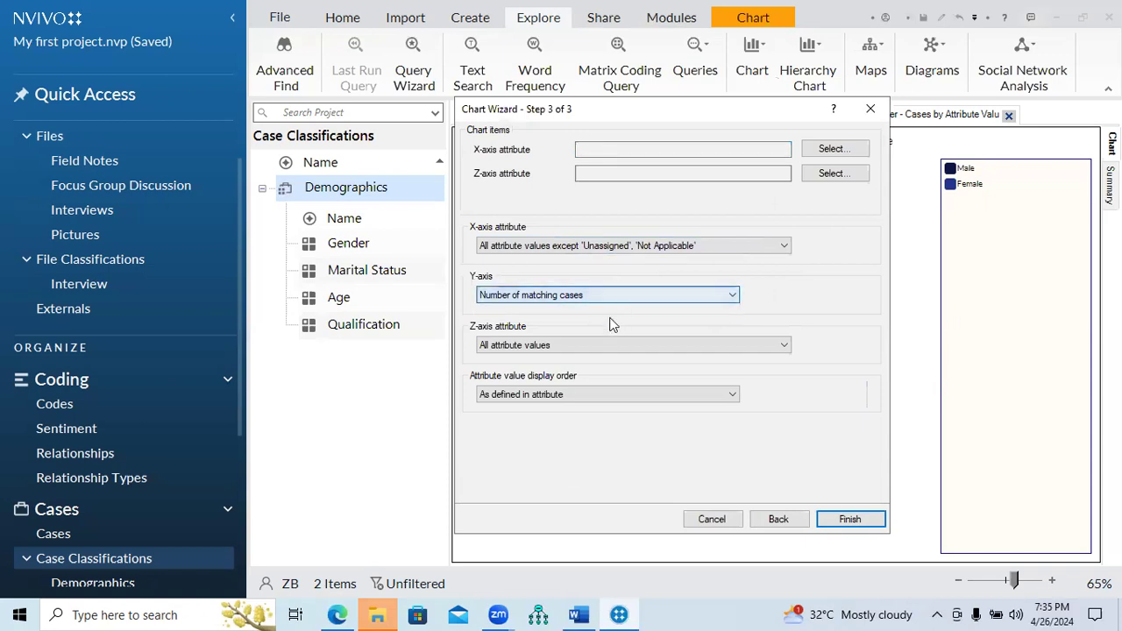
click(611, 344)
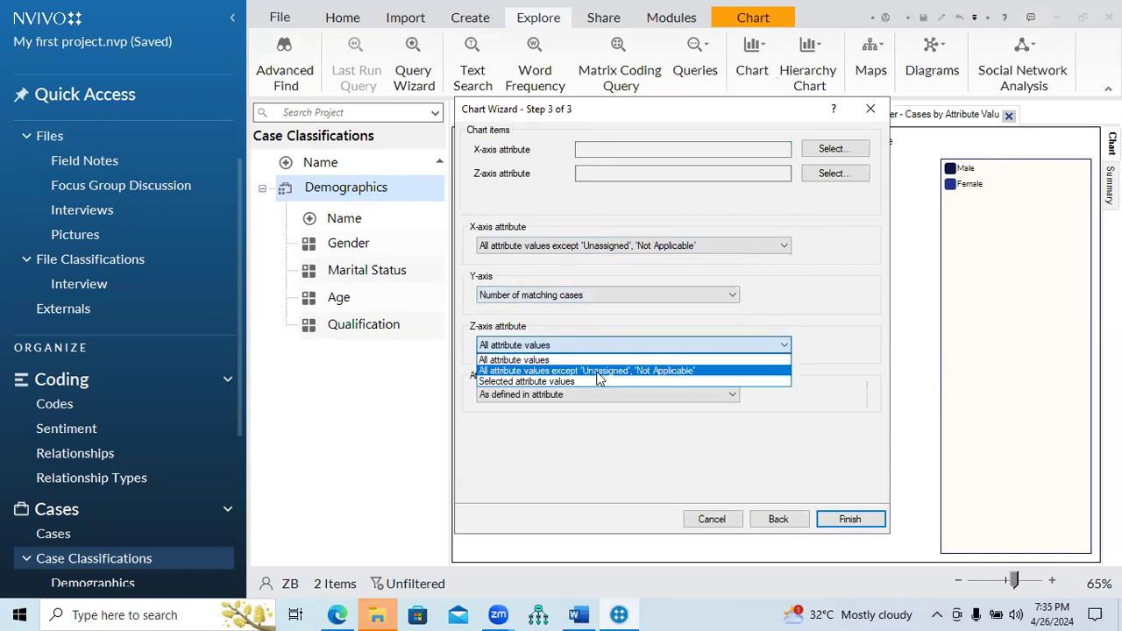
click(645, 379)
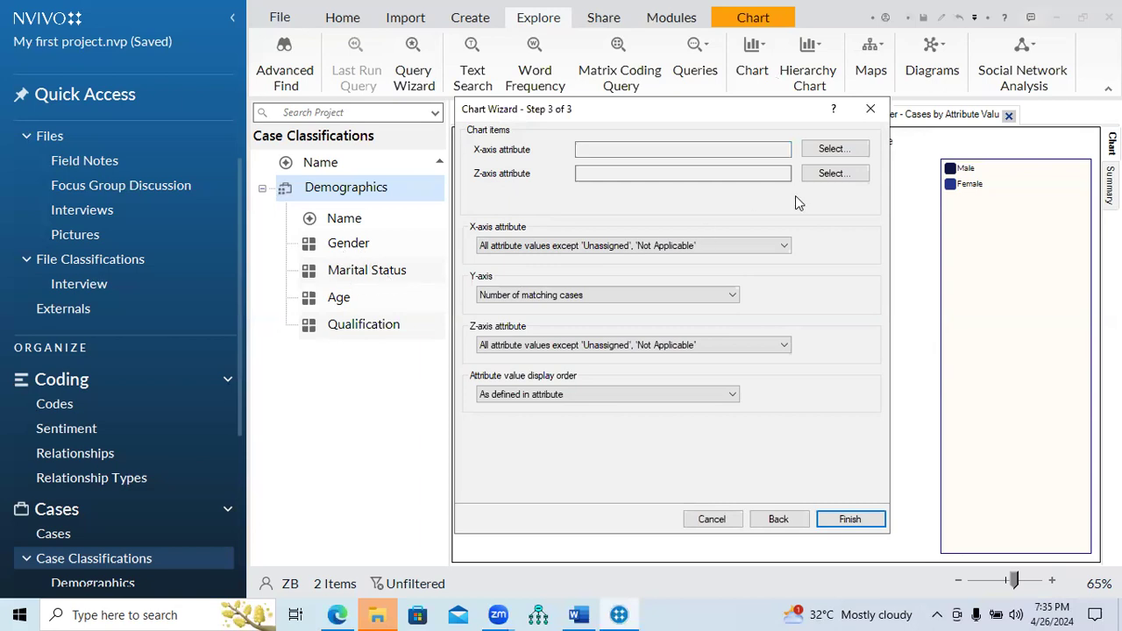
Set Gender as the X-axis attribute and Marital Status as the Z-axis attribute, both from the Demographics classification
click(815, 149)
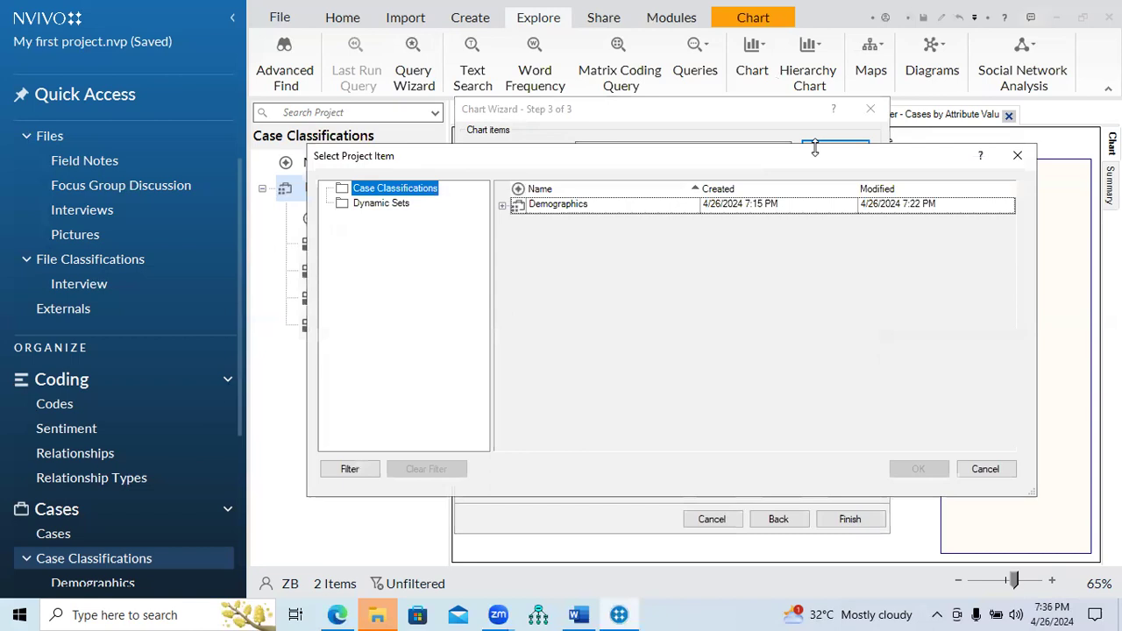
click(502, 206)
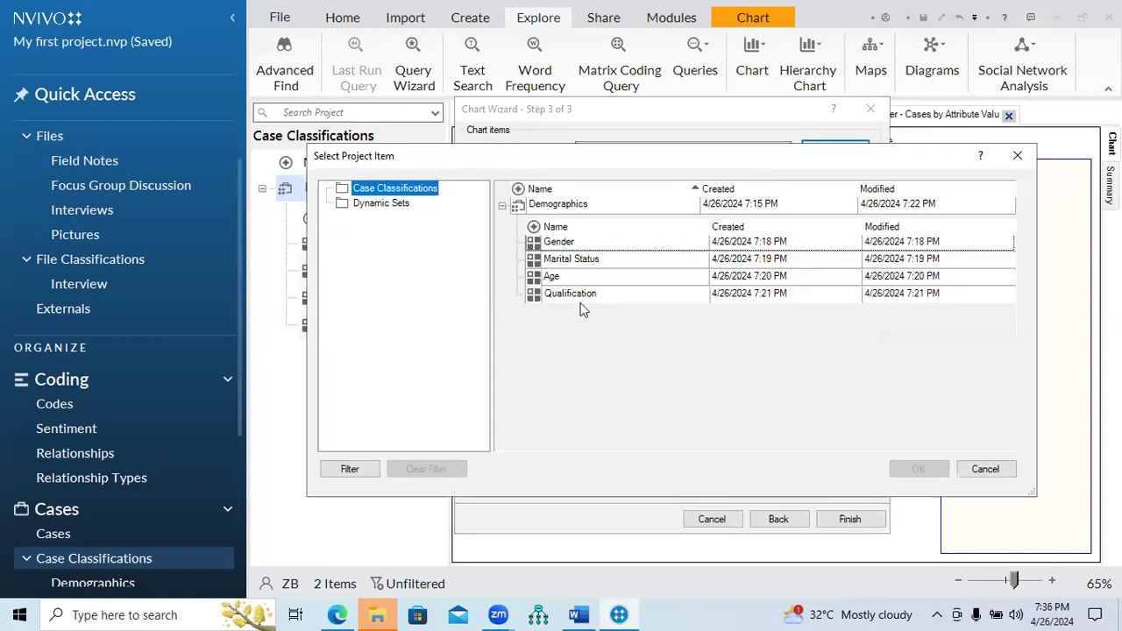
click(557, 242)
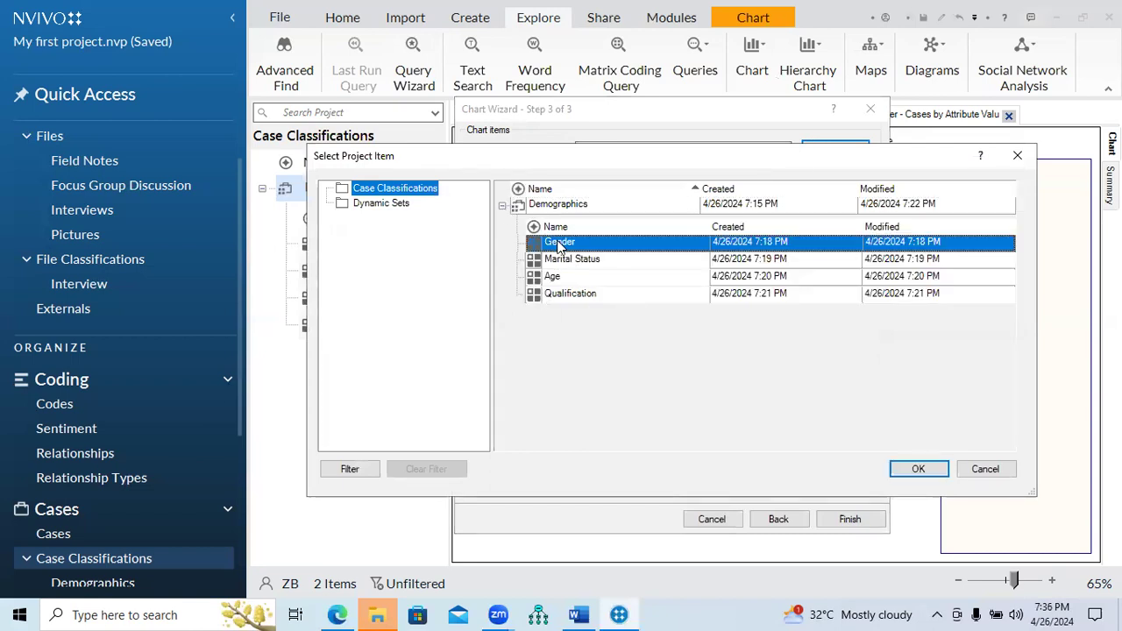
click(919, 471)
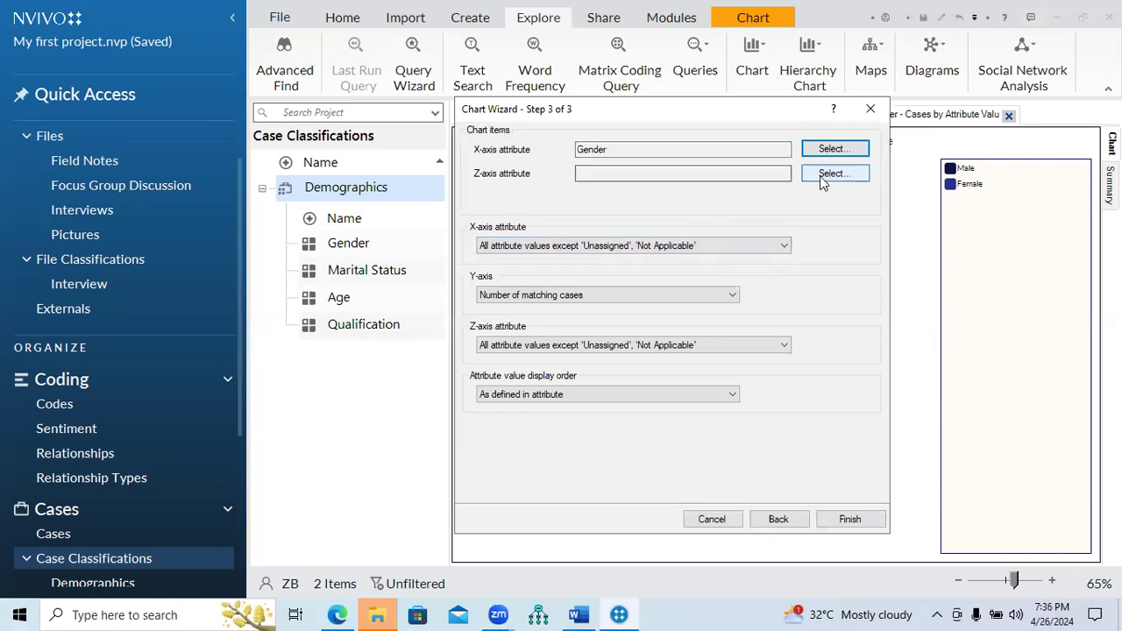
click(833, 173)
click(502, 207)
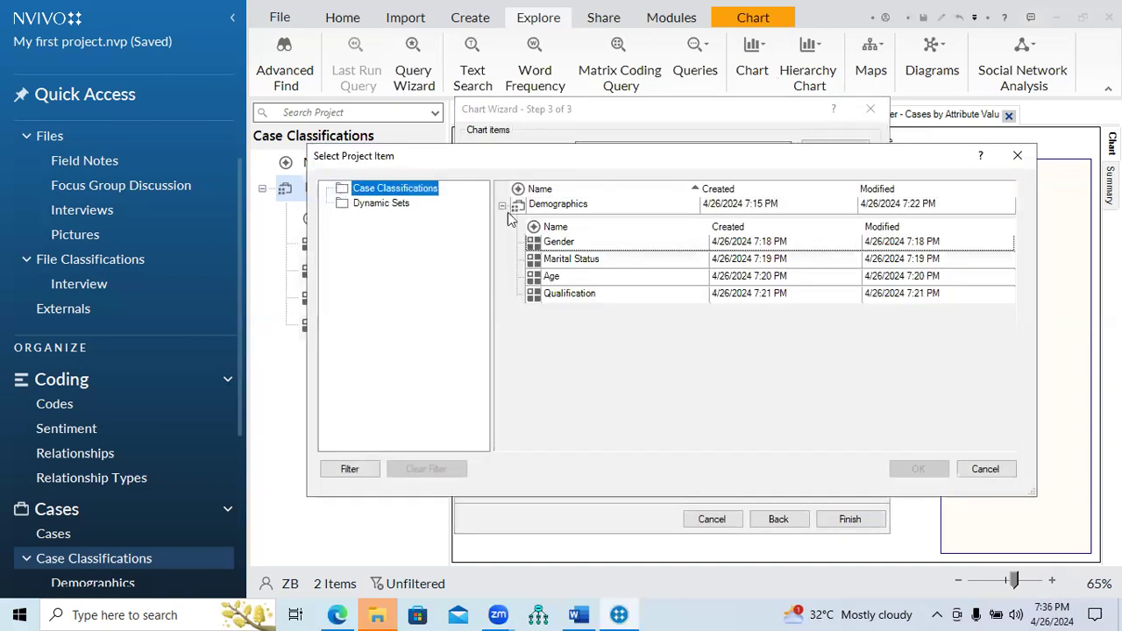
click(564, 260)
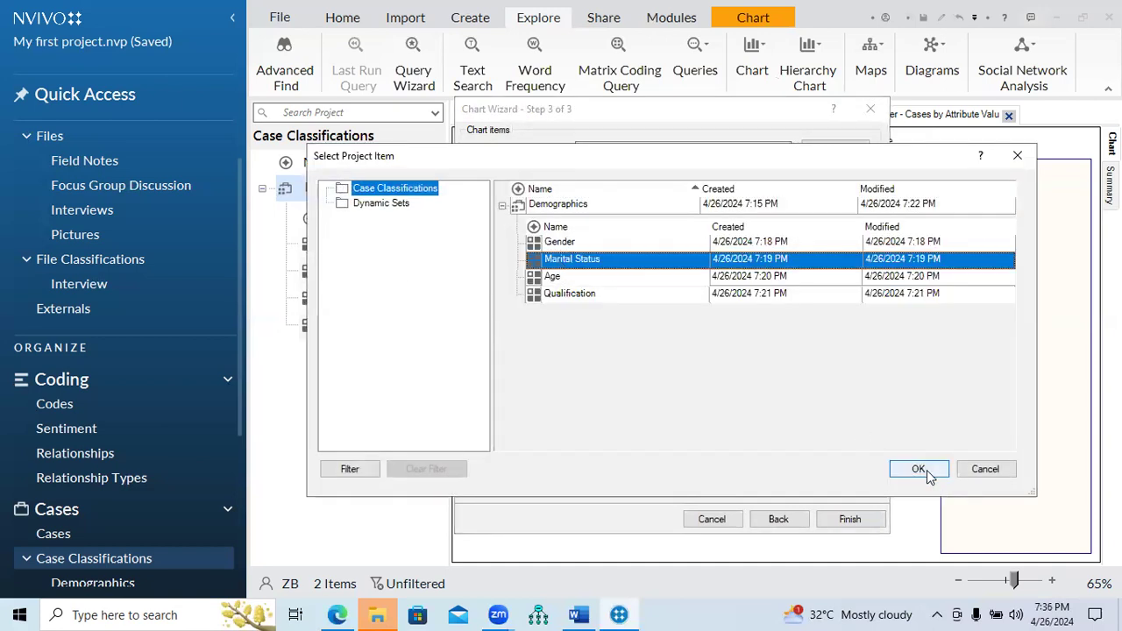
click(919, 470)
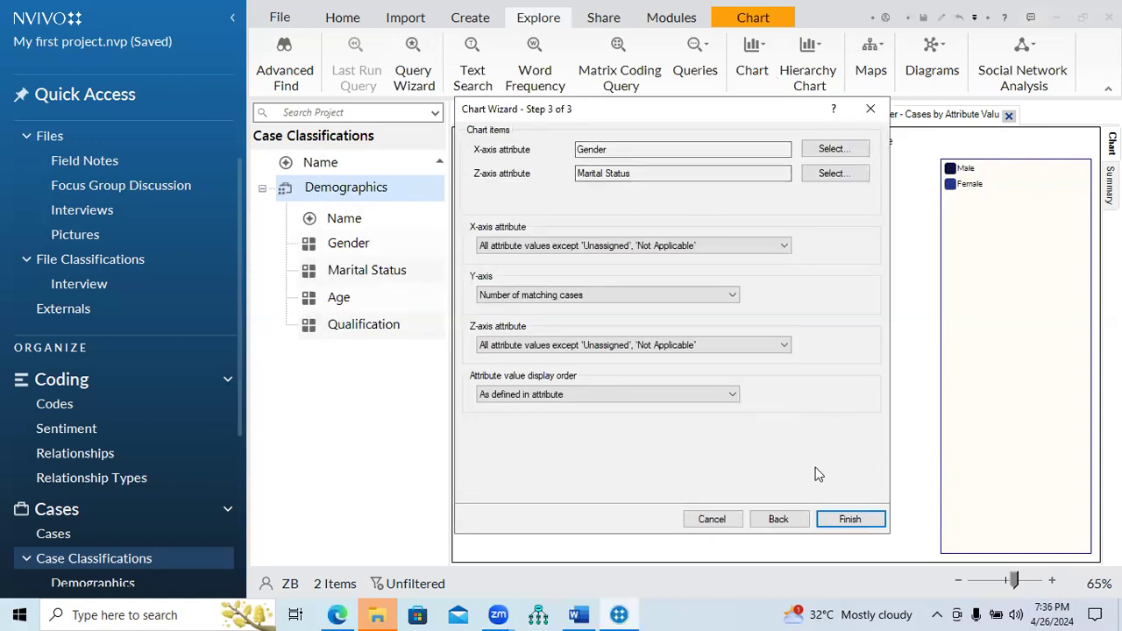
Generate the Gender versus Marital Status chart and rotate it about the X and Y axes to show the columns from above
click(846, 521)
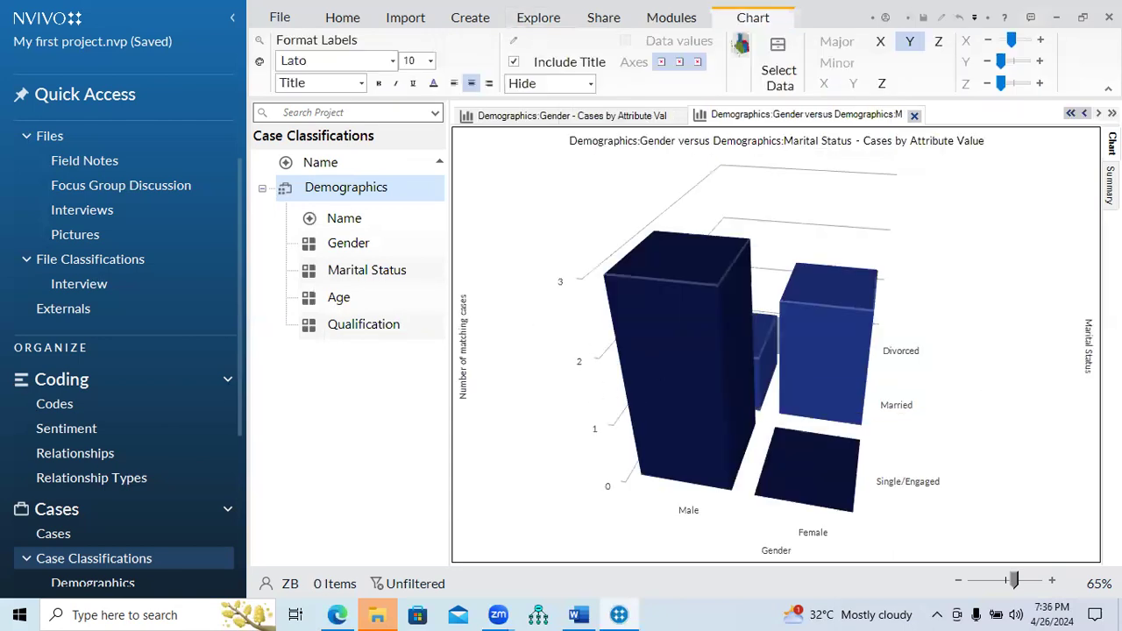
mouse_move(1000, 62)
mouse_down()
mouse_move(1005, 75)
mouse_move(1016, 48)
mouse_up()
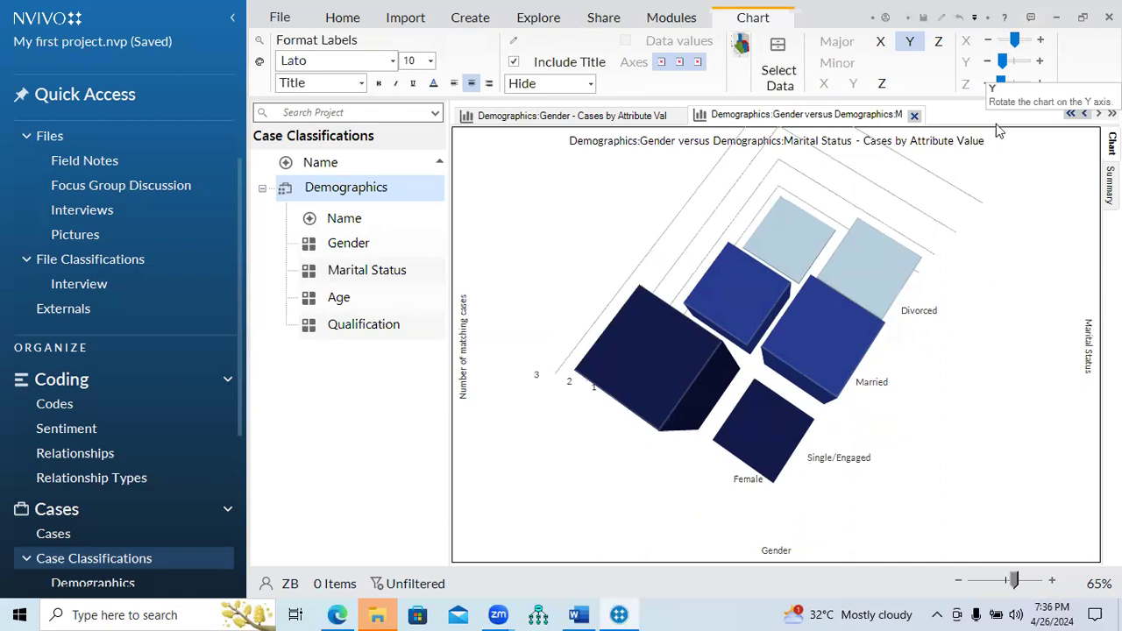
mouse_move(1001, 61)
mouse_down()
mouse_move(1006, 83)
mouse_move(1001, 62)
mouse_up()
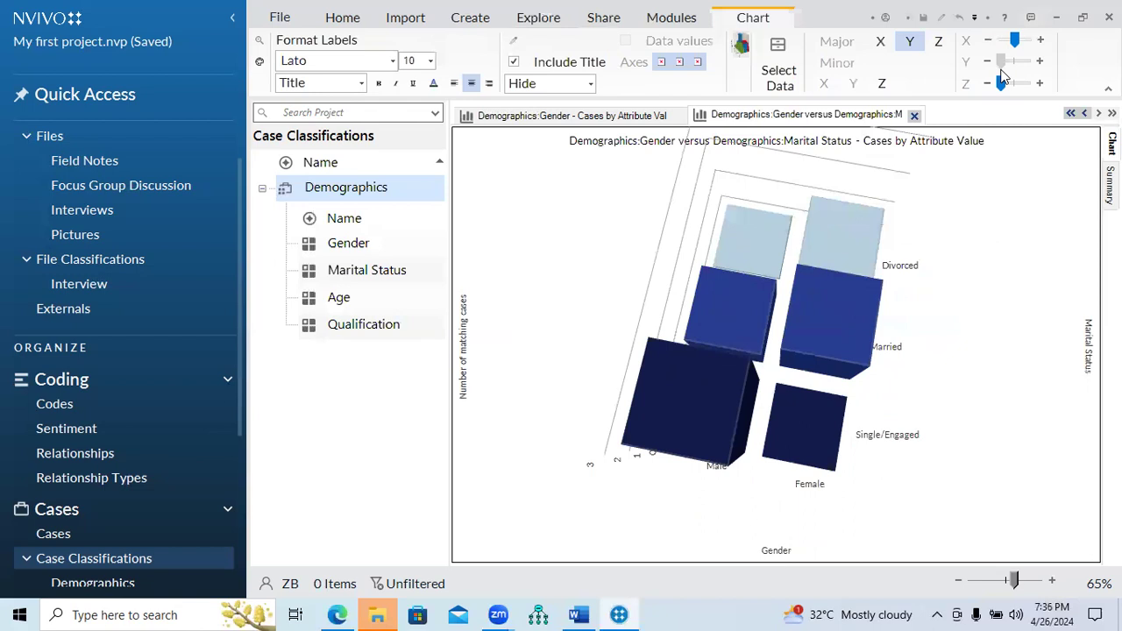
Change the Gender versus Marital Status chart to a 3D Stacked Column and tilt it about the X axis to show the column fronts
click(740, 45)
click(759, 209)
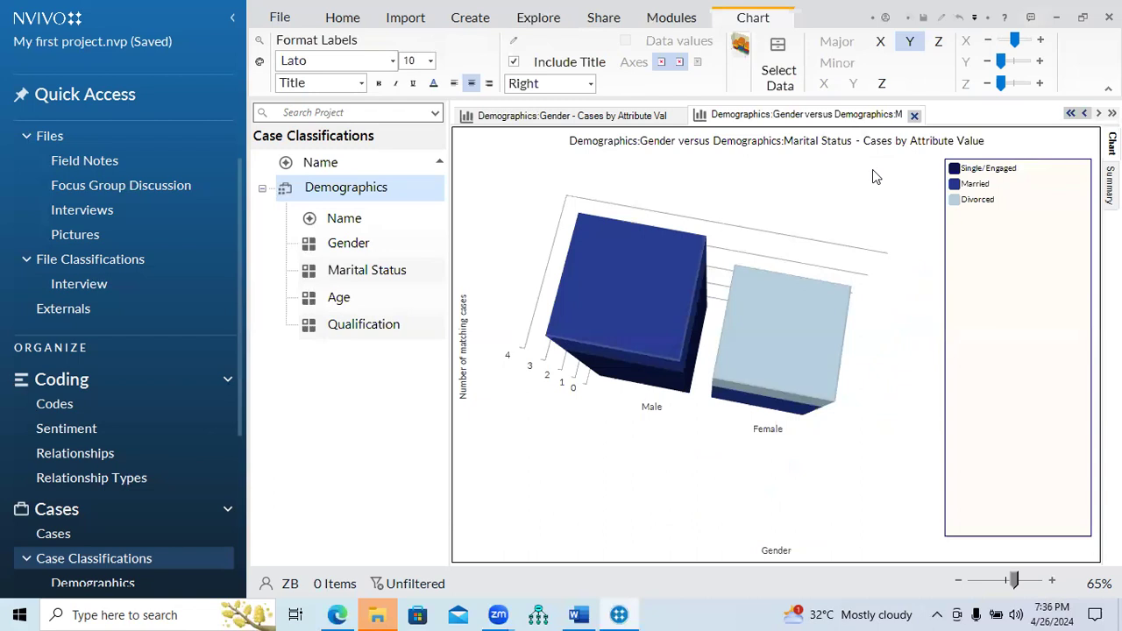
drag(1001, 62, 1009, 42)
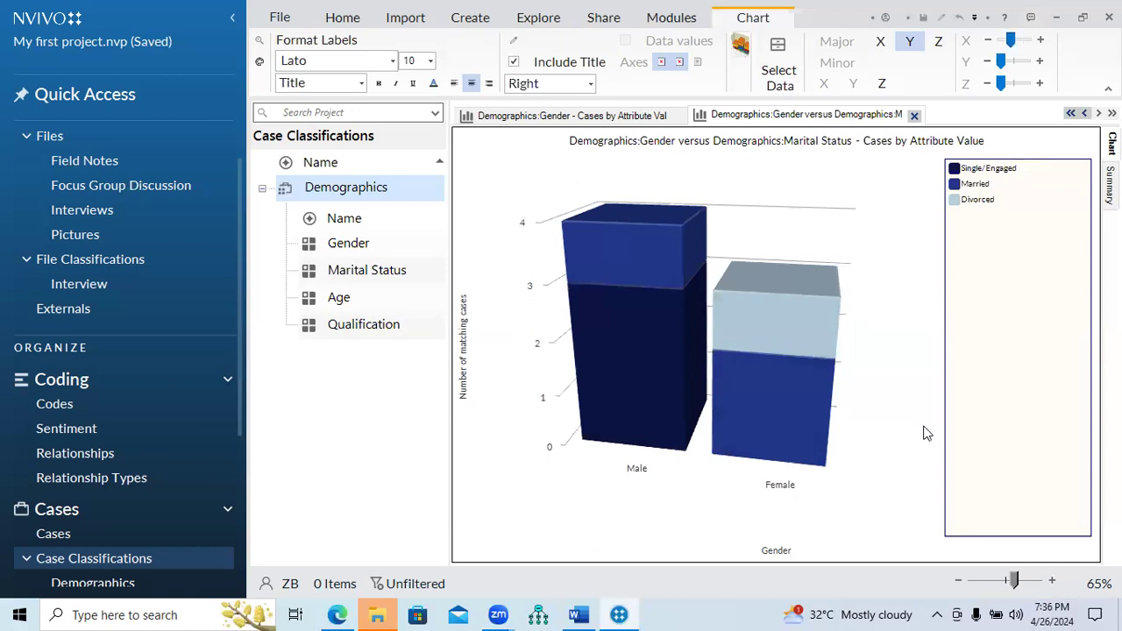
mouse_move(695, 406)
mouse_move(774, 422)
mouse_move(800, 321)
mouse_move(834, 335)
mouse_move(626, 255)
mouse_move(571, 306)
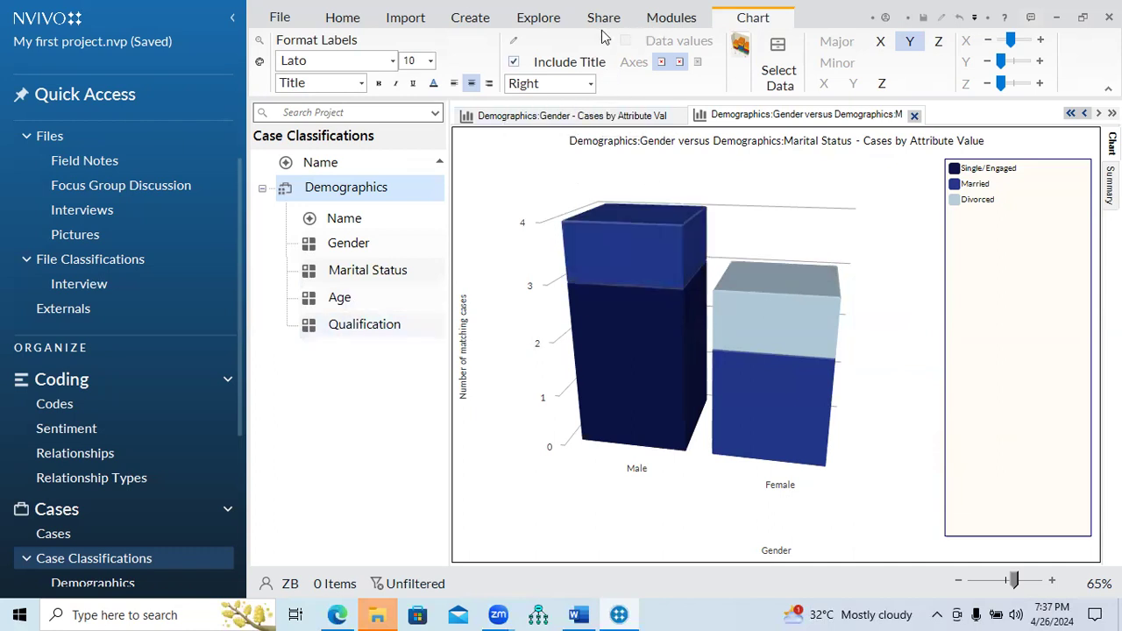
Start another case chart that shows cases by attribute value for two attributes
click(529, 24)
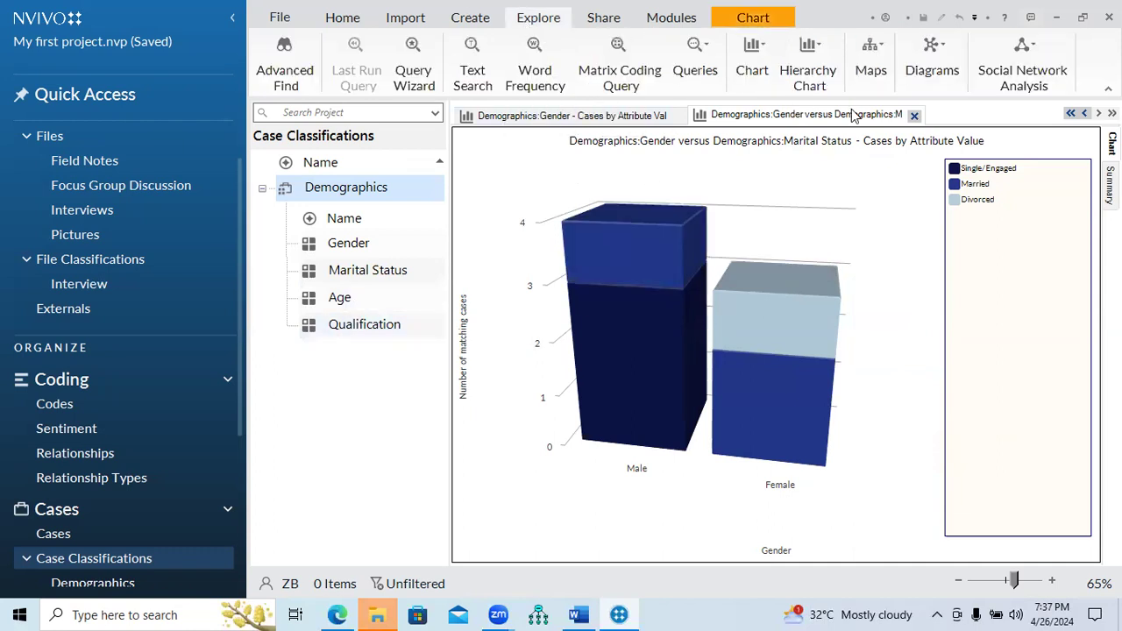
click(744, 73)
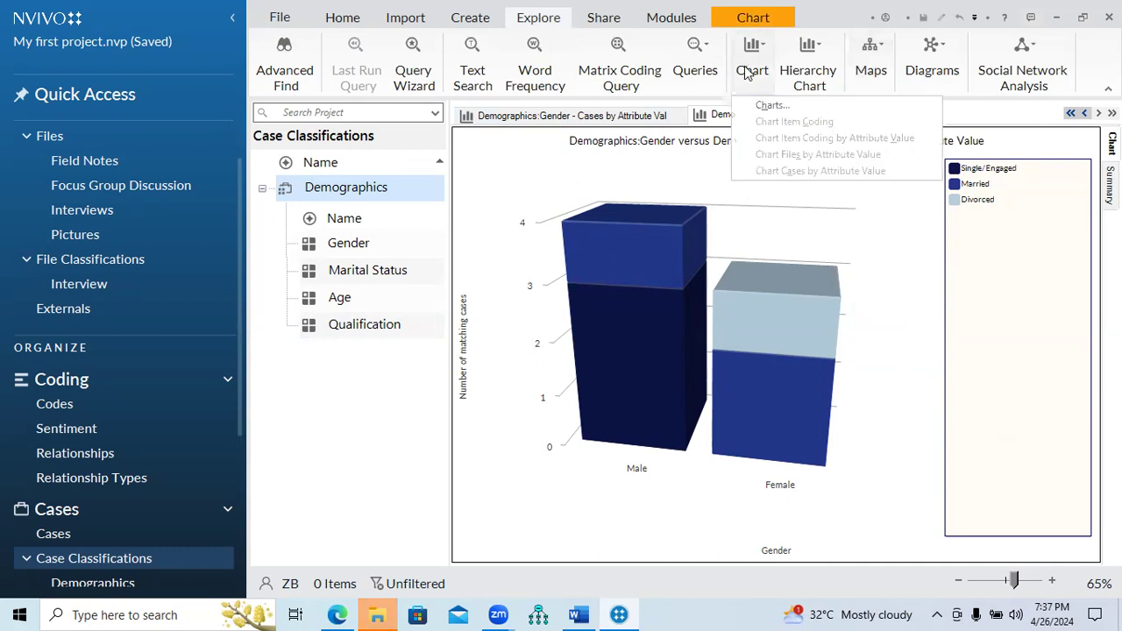
click(763, 105)
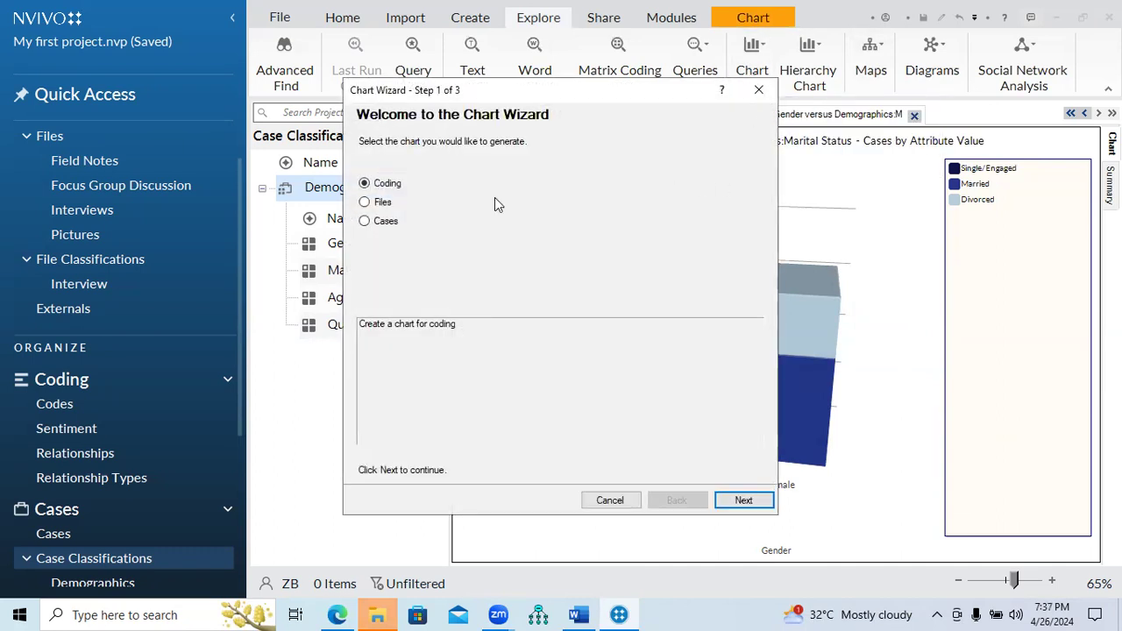
click(372, 222)
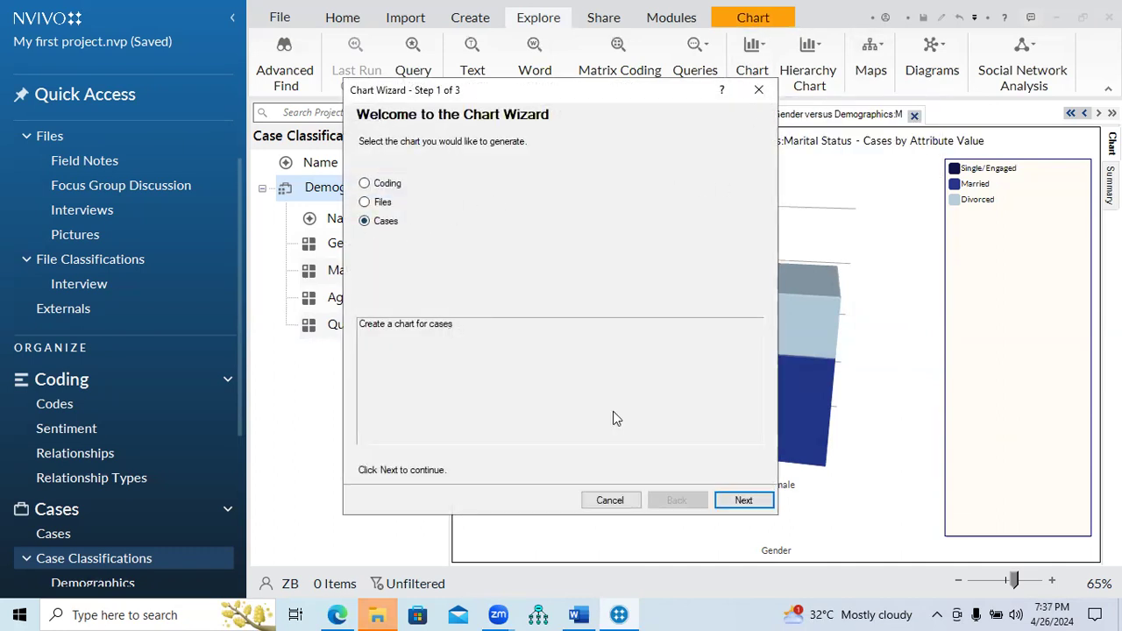
click(743, 501)
click(364, 189)
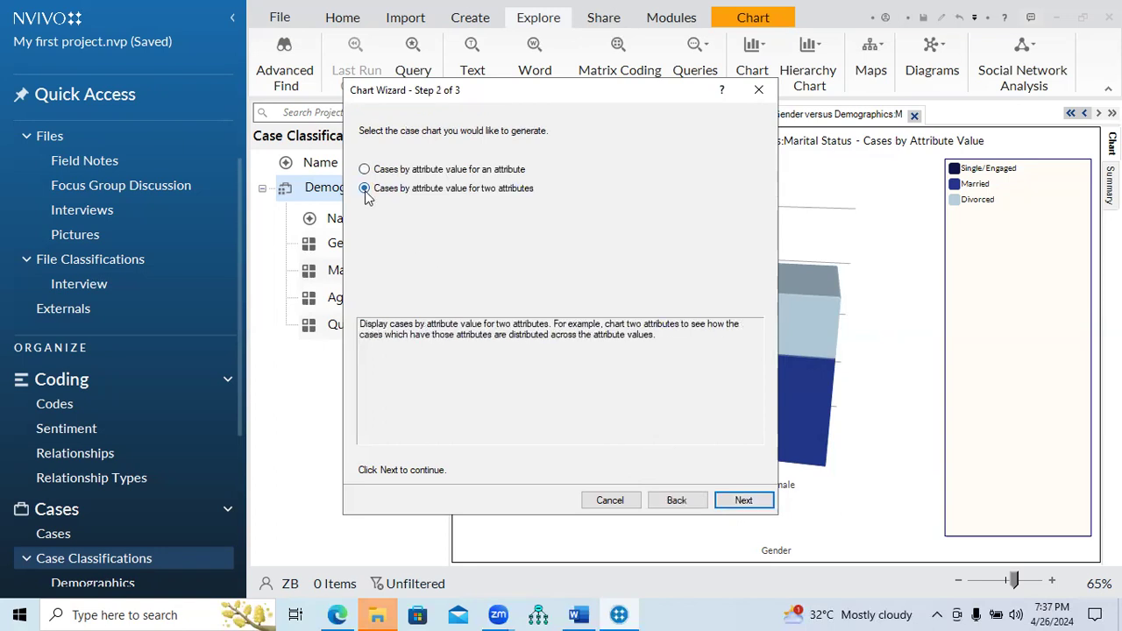
click(741, 499)
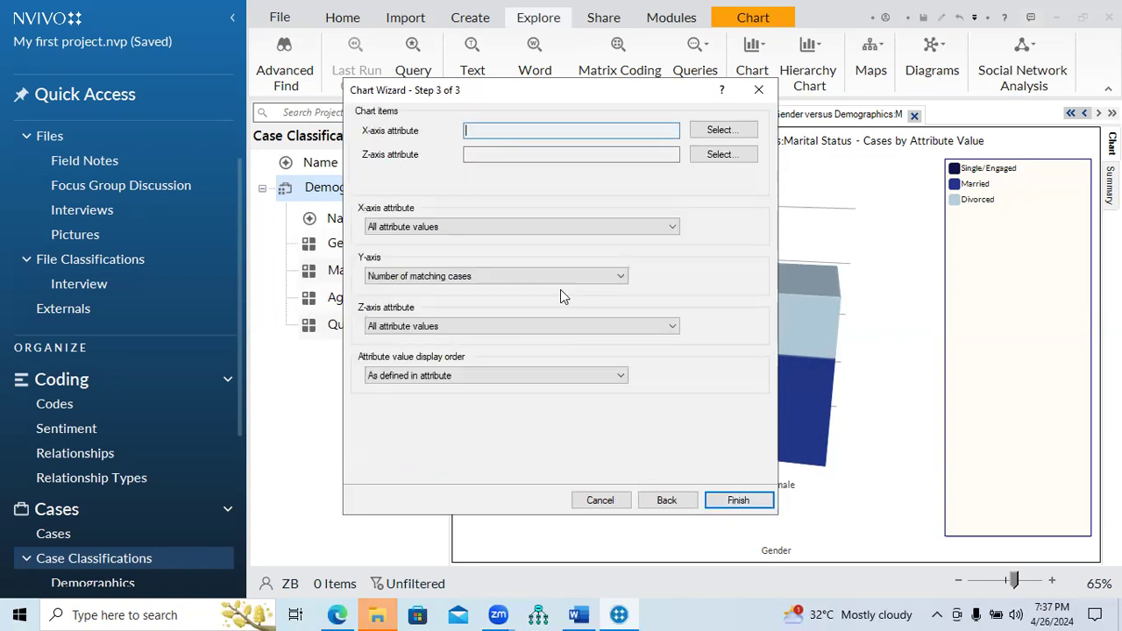
Set Age as the X-axis attribute and Qualification as the Z-axis attribute, both from the Demographics classification
click(718, 130)
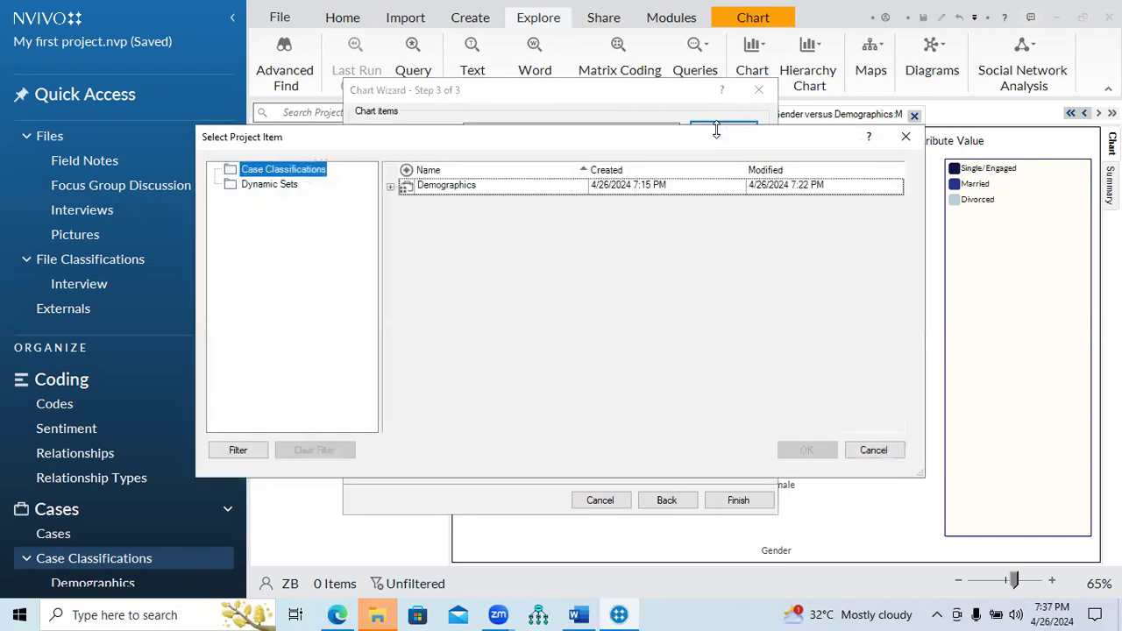
click(390, 187)
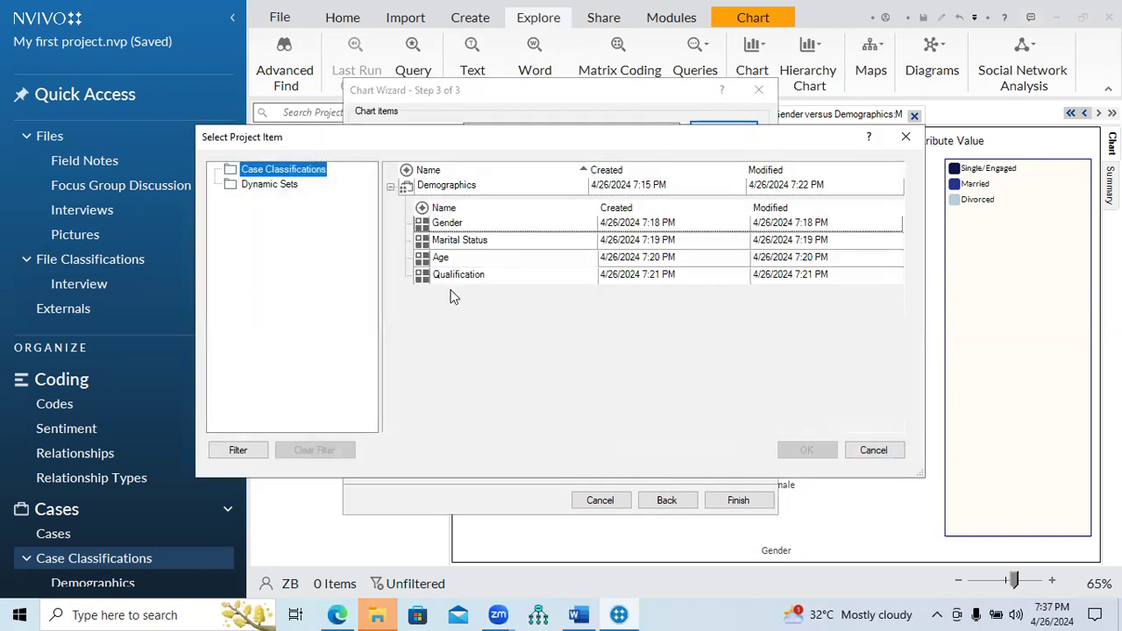
click(440, 257)
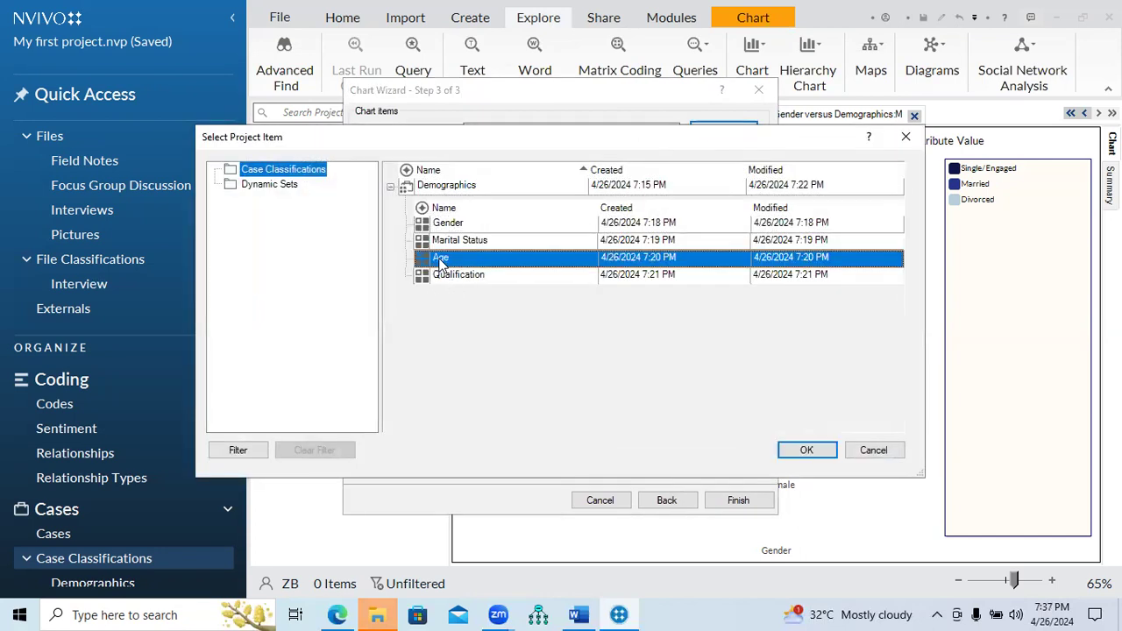
click(806, 450)
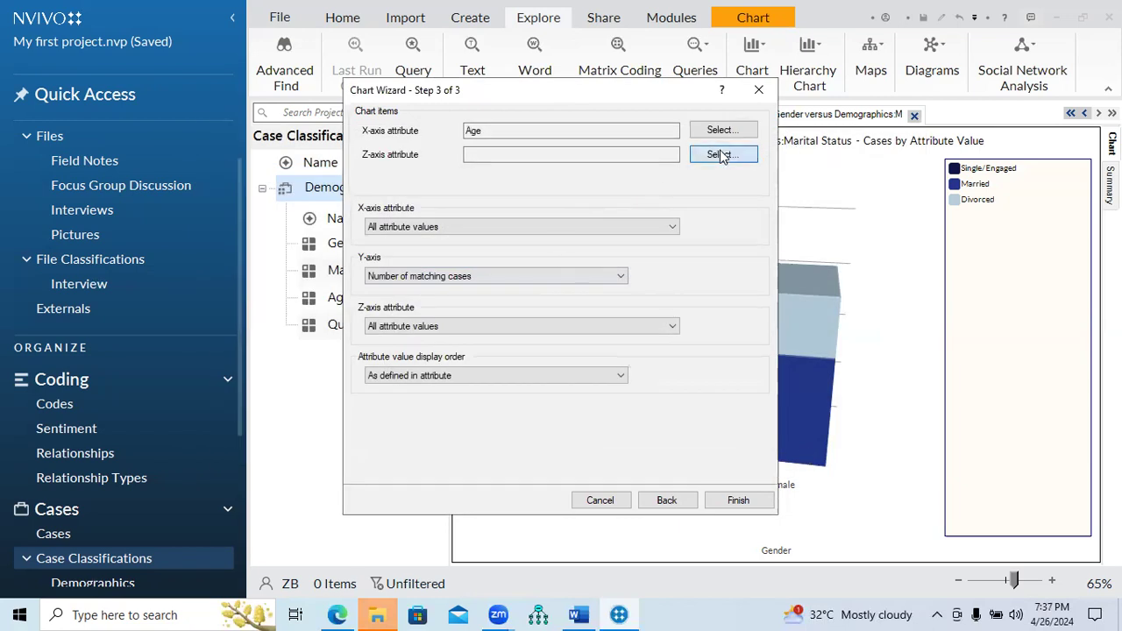
click(720, 154)
click(391, 186)
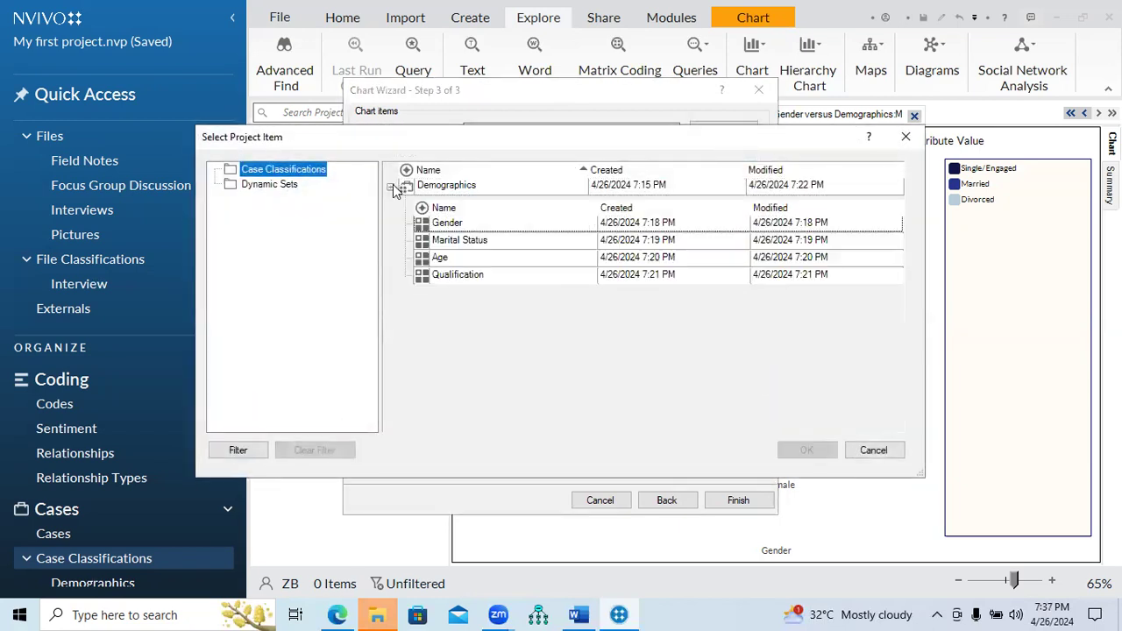
click(452, 274)
click(804, 450)
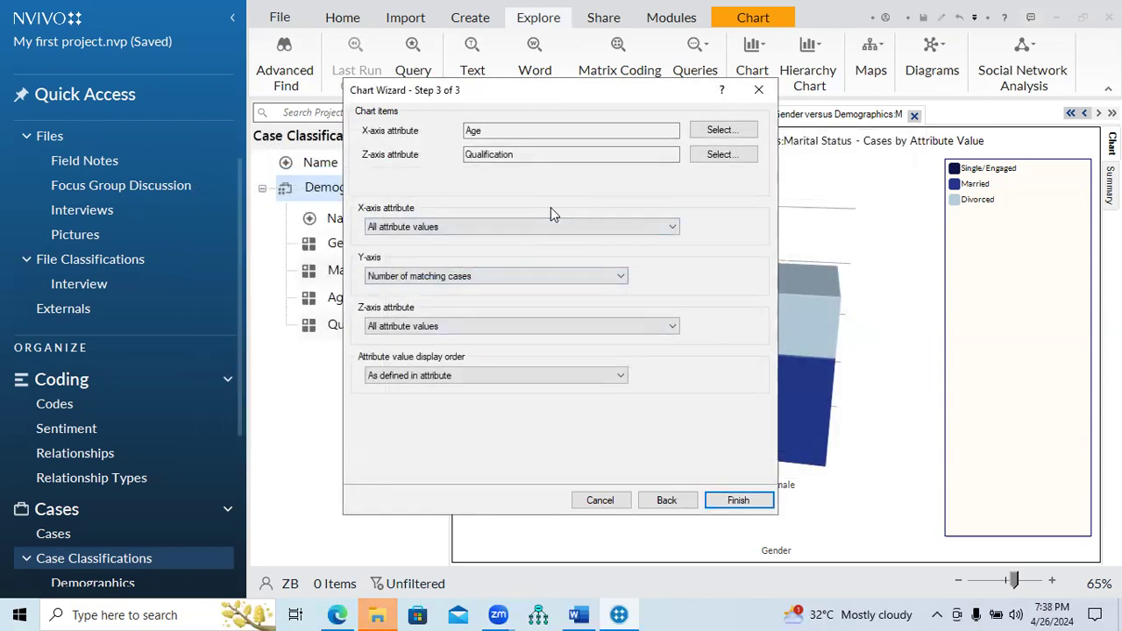
Limit both the Age and Qualification axes to all attribute values except 'Unassigned', 'Not Applicable'
click(512, 227)
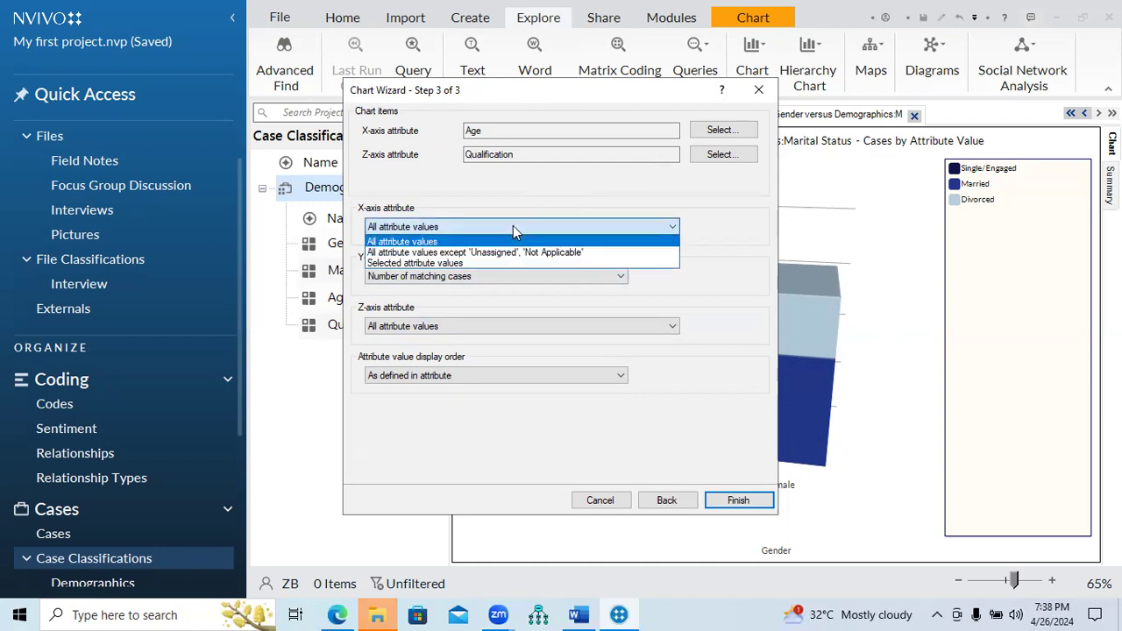
click(500, 251)
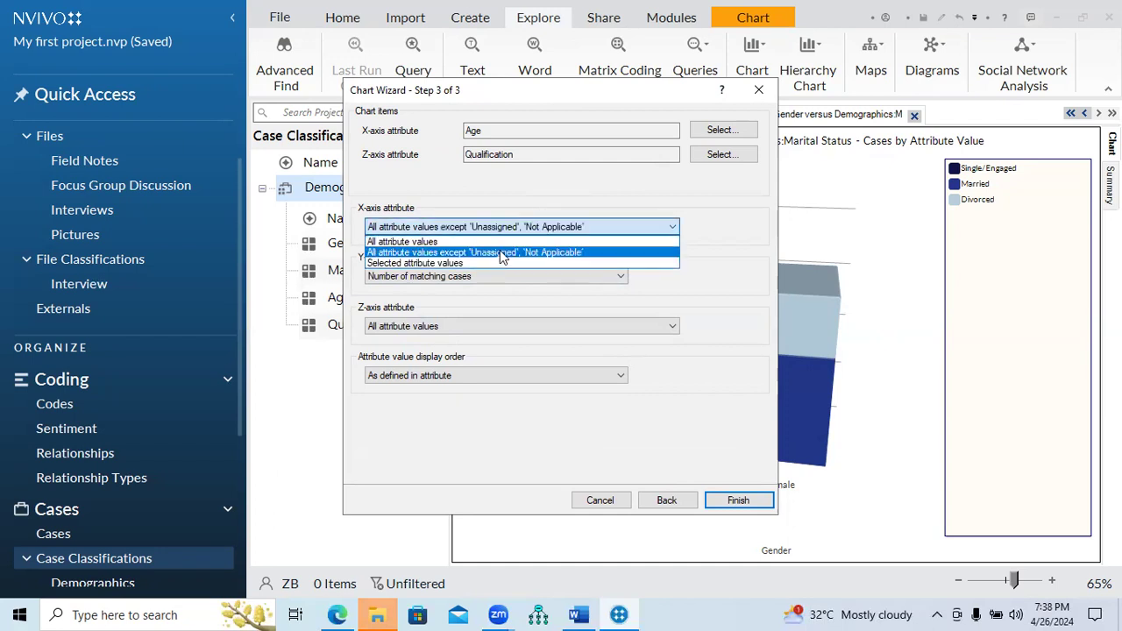
click(523, 326)
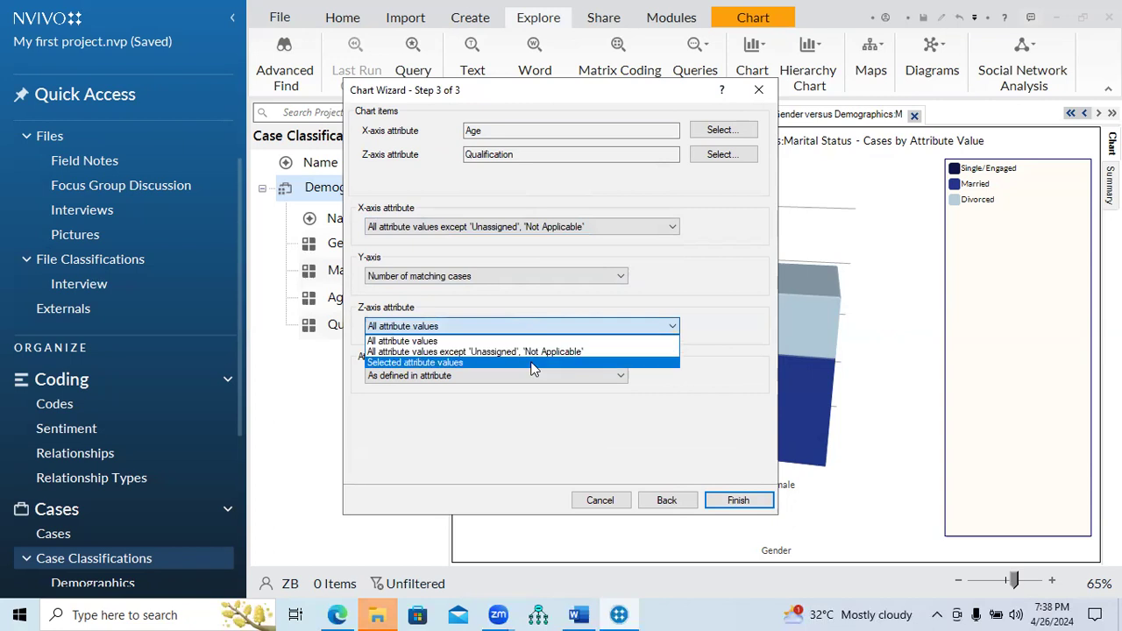
click(531, 352)
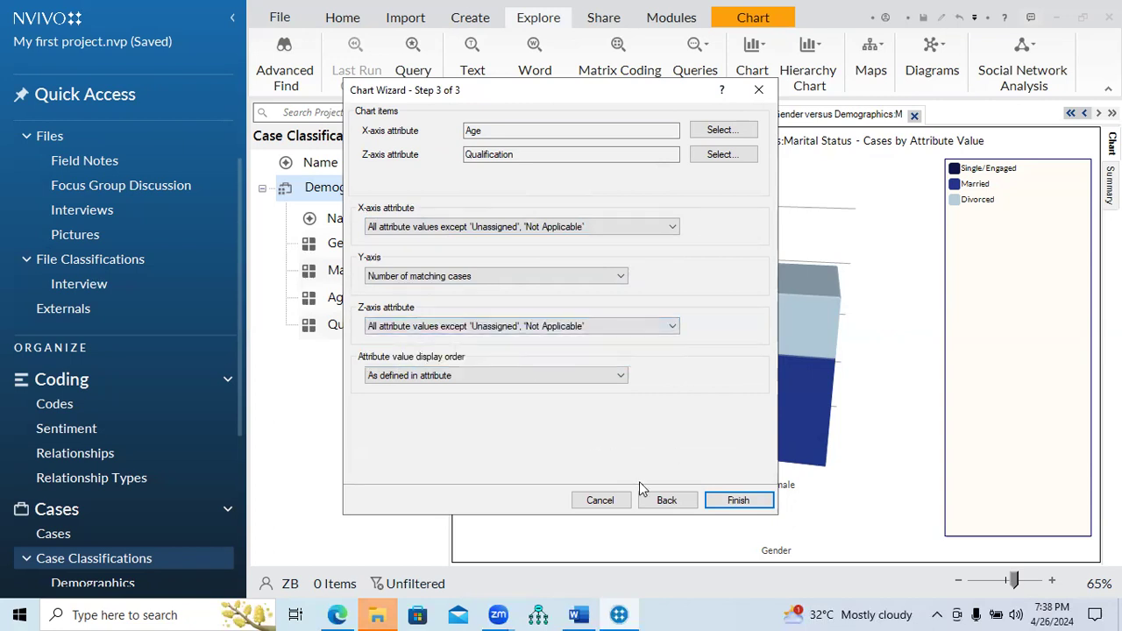
click(938, 613)
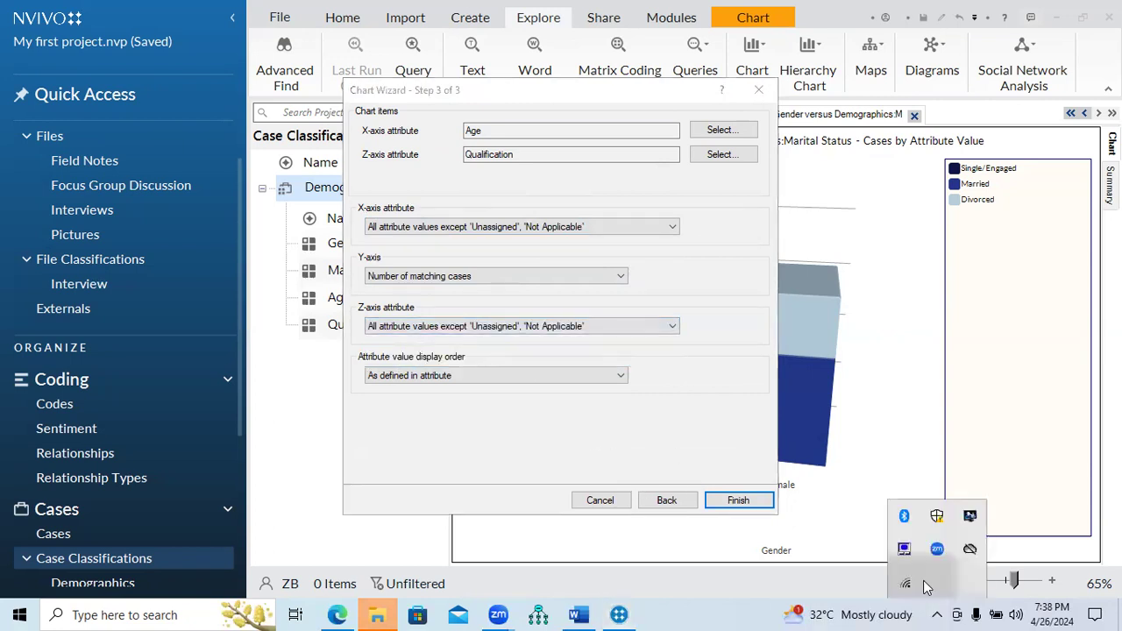
click(907, 586)
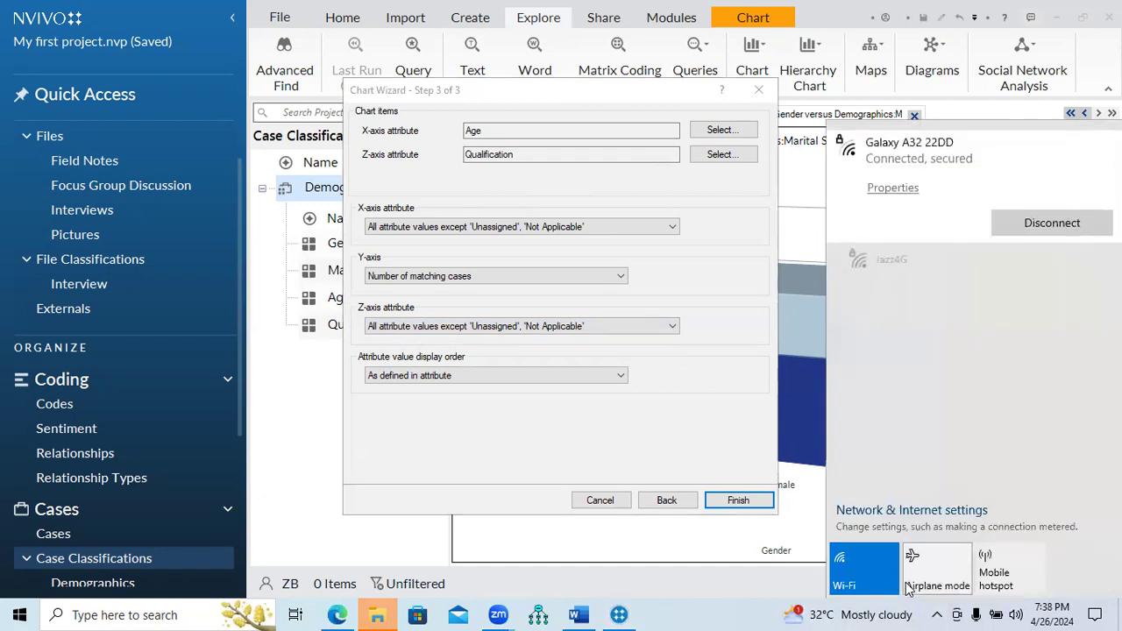
click(745, 611)
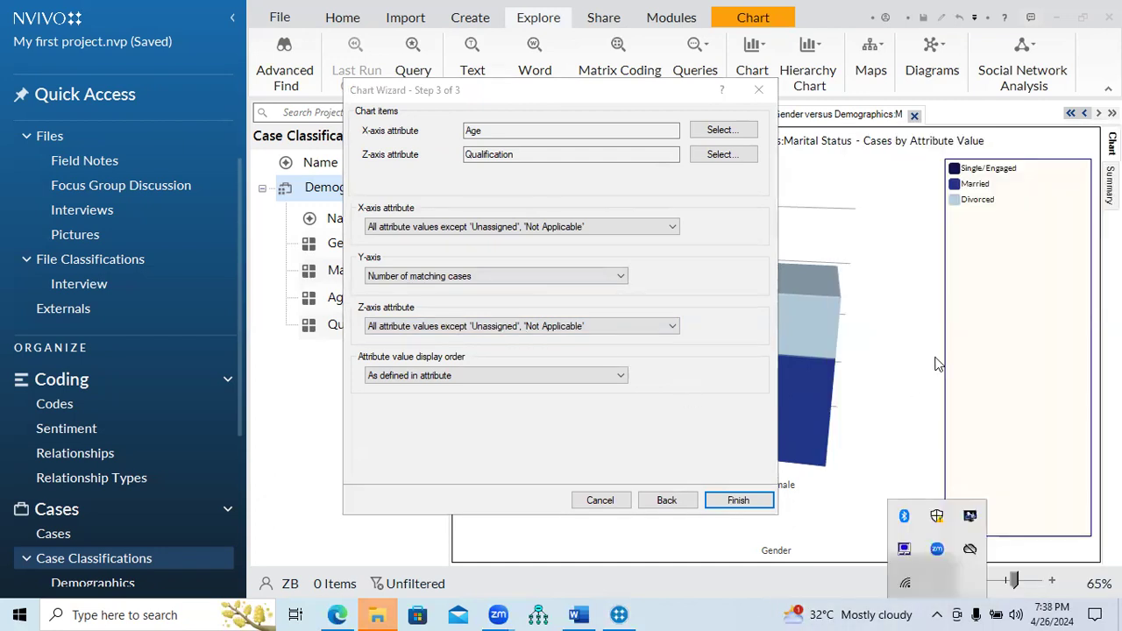
click(806, 385)
Generate the Age versus Qualification chart and change its type to Stacked Column
click(734, 501)
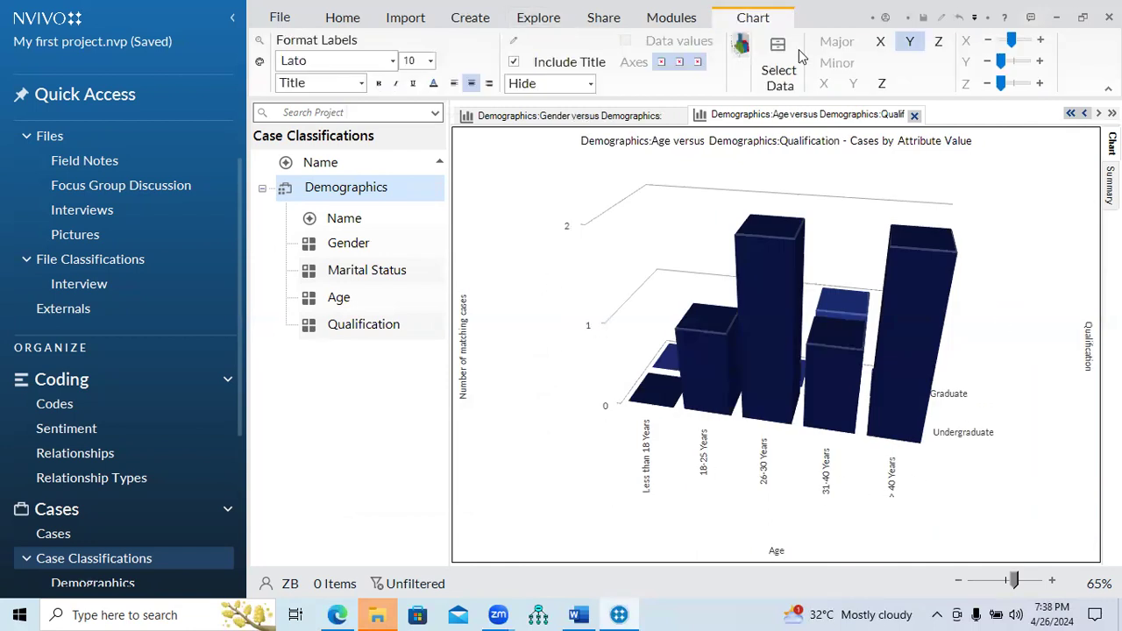
click(739, 53)
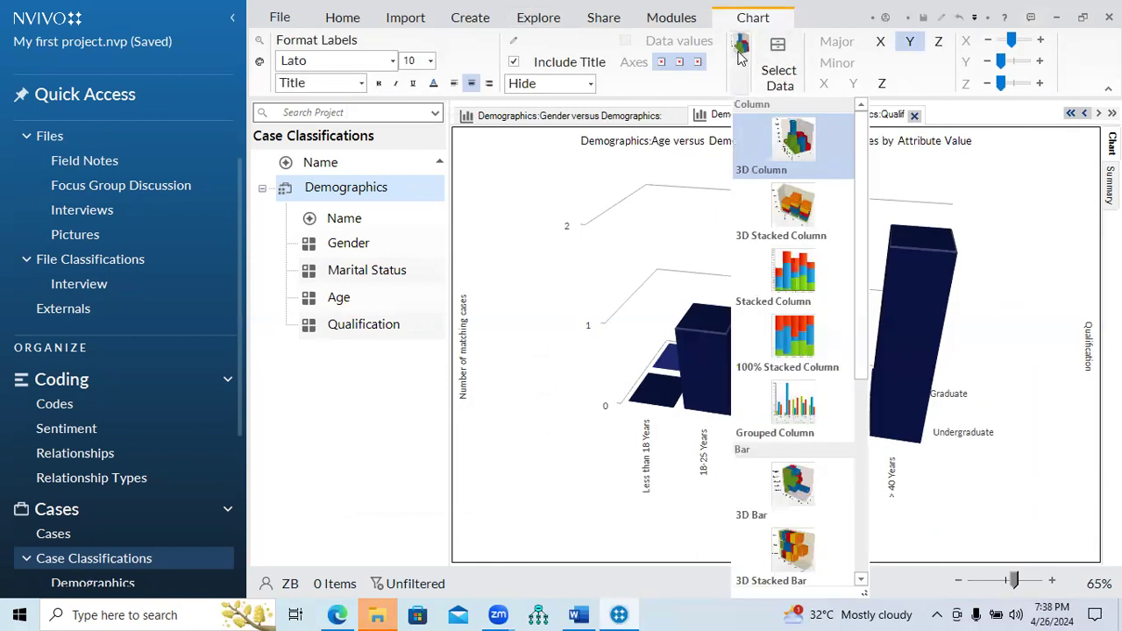
click(790, 270)
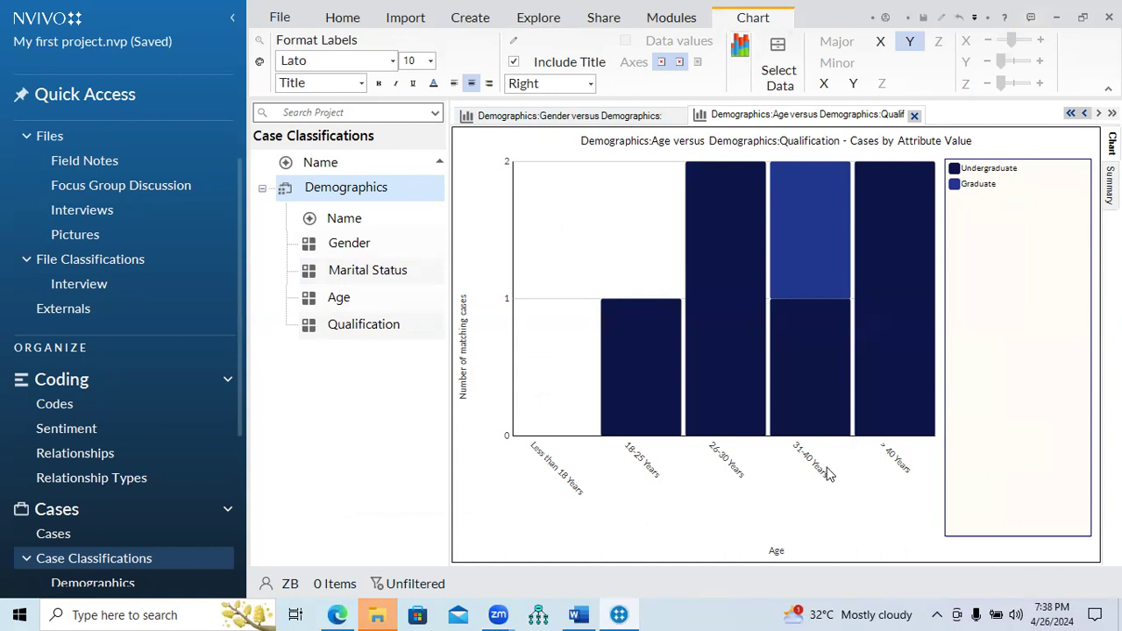
mouse_move(808, 183)
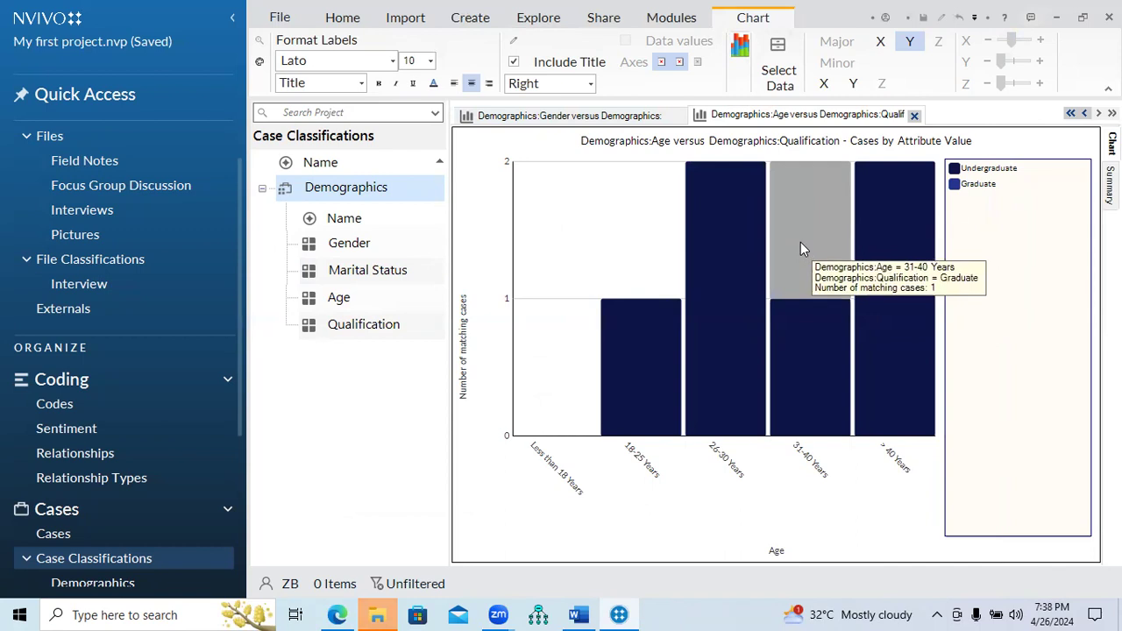
mouse_move(869, 204)
click(738, 49)
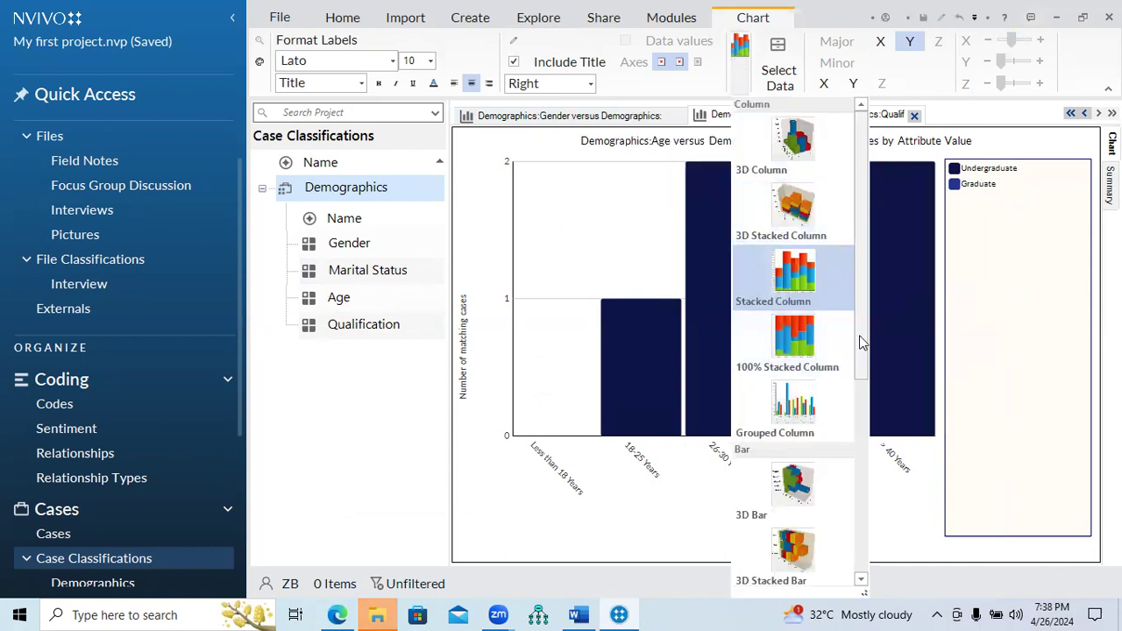
scroll(863, 397, down, 2)
drag(864, 397, 870, 534)
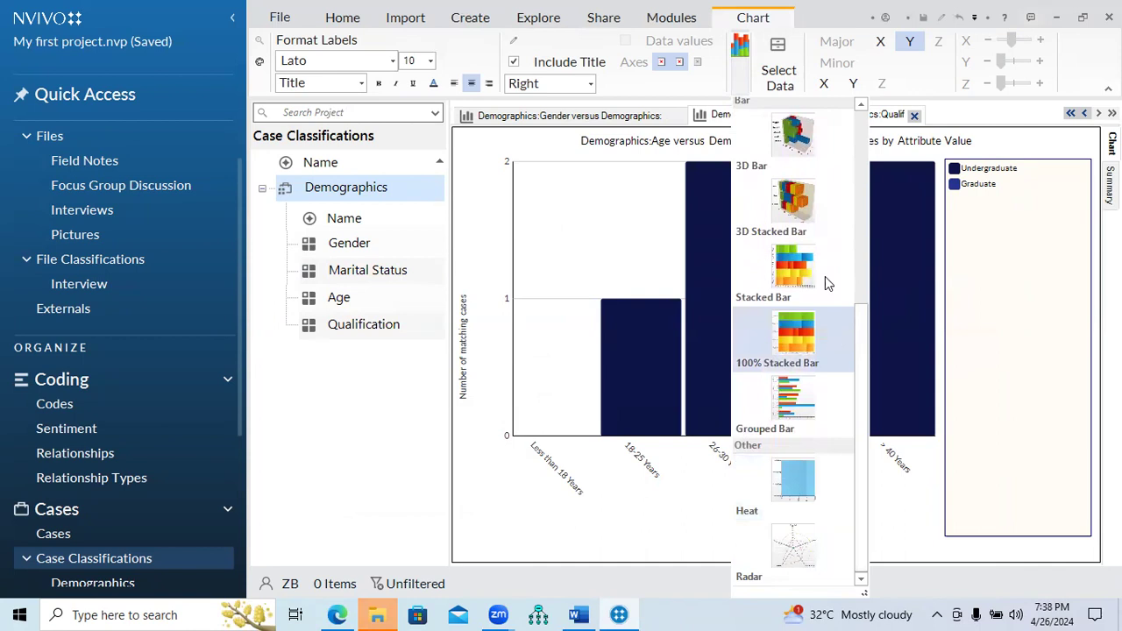
click(464, 180)
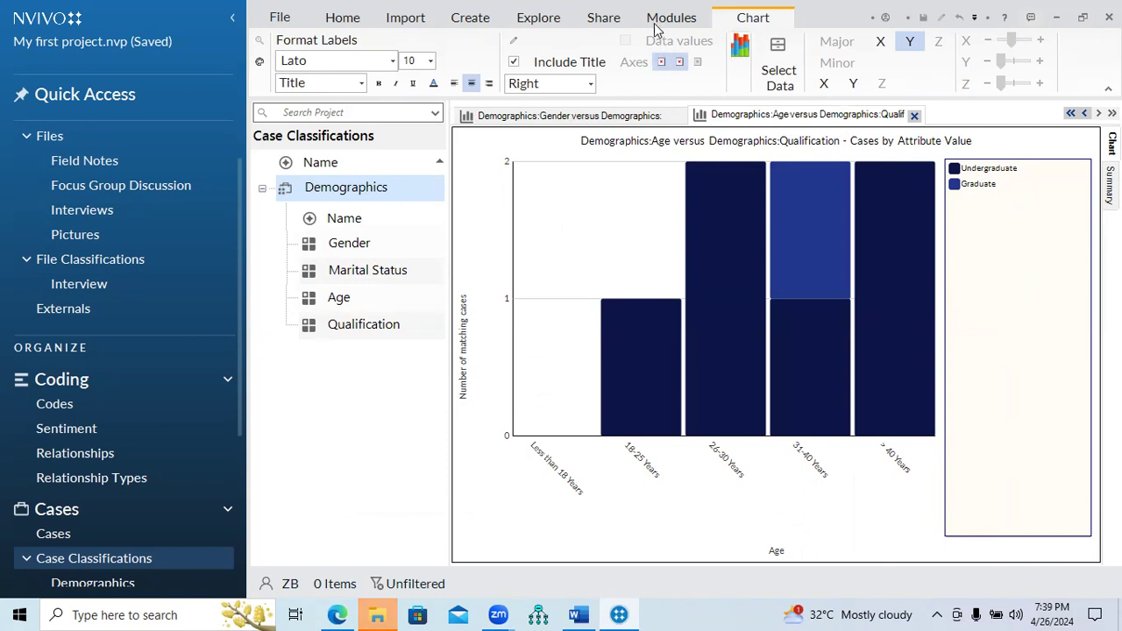
Show the project's Codes list and widen its pane so the code names, Files and References columns fit
click(530, 18)
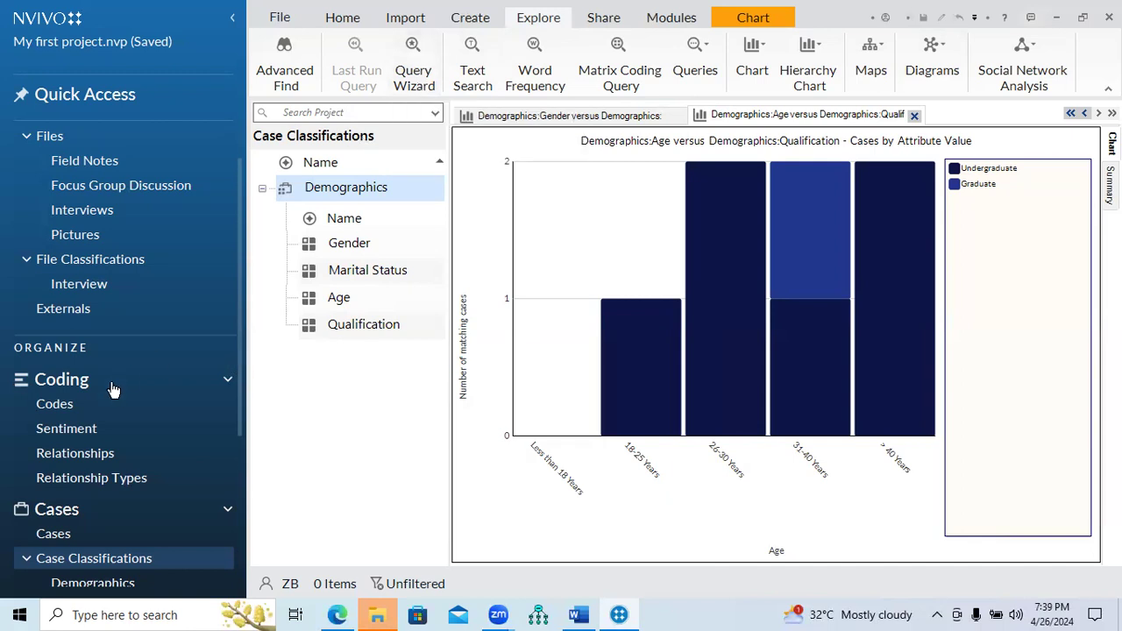
click(97, 408)
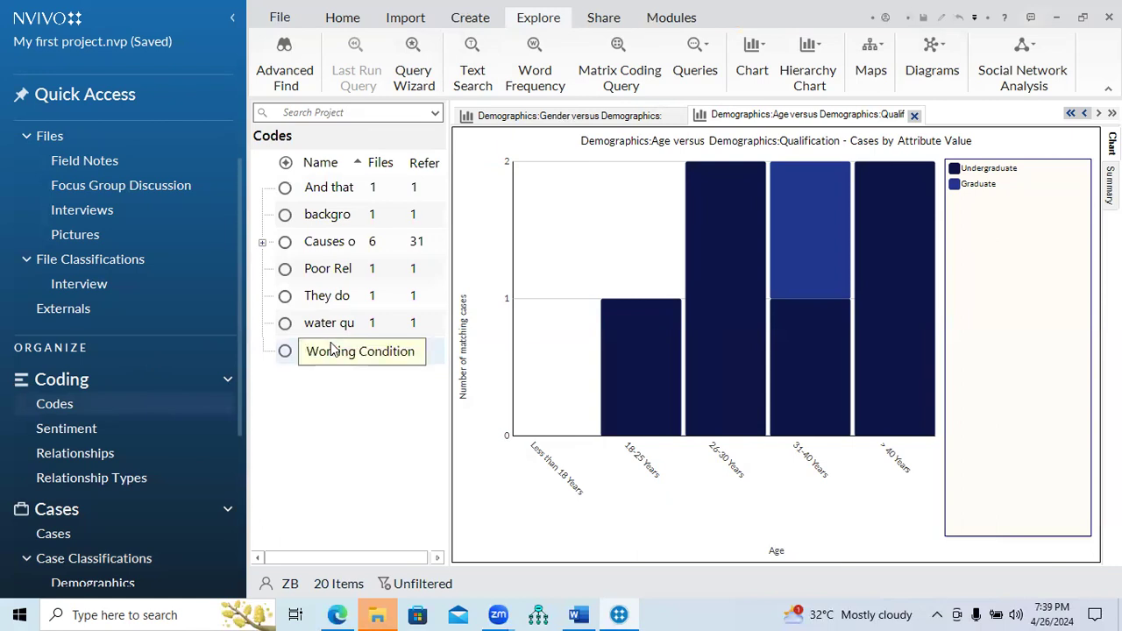
drag(447, 134, 743, 138)
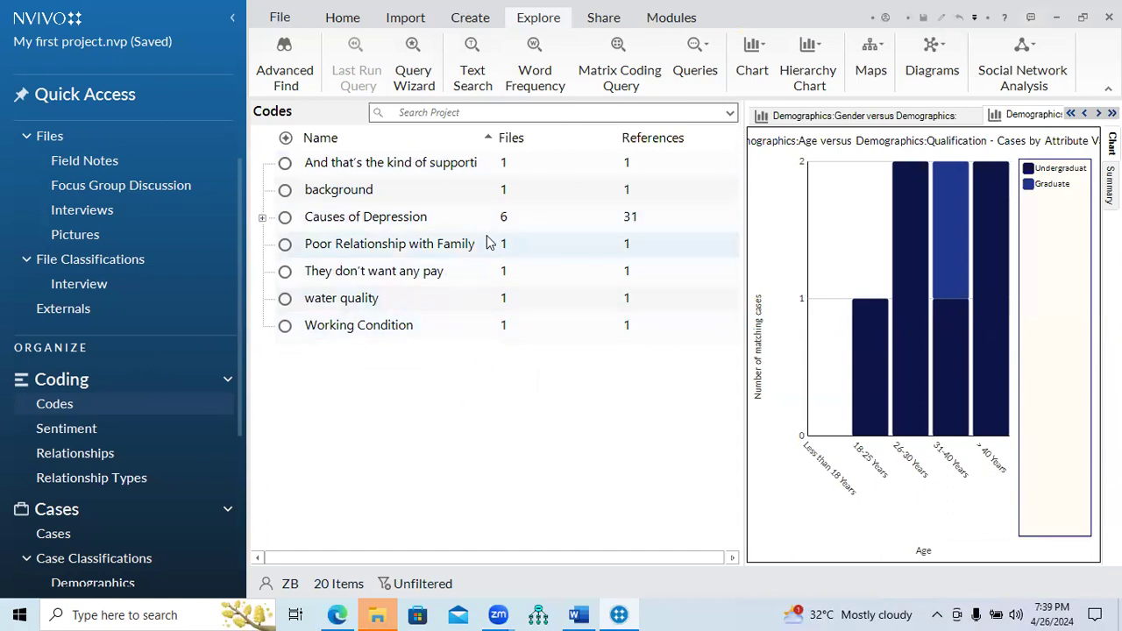
Open a new Text Search query beside the Codes list
click(473, 87)
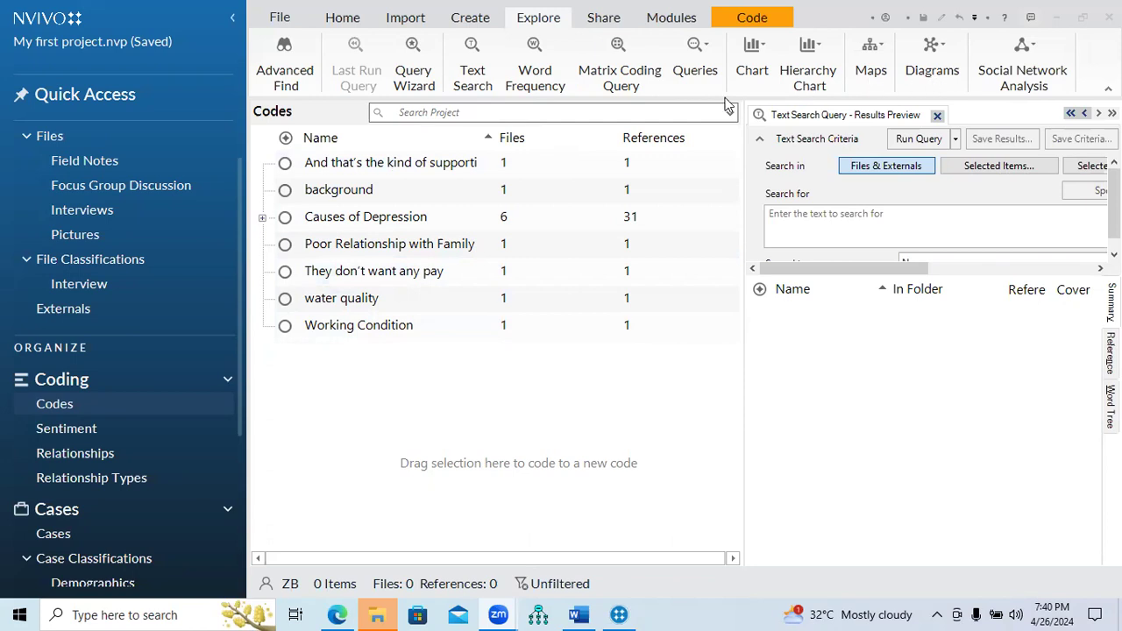
click(471, 24)
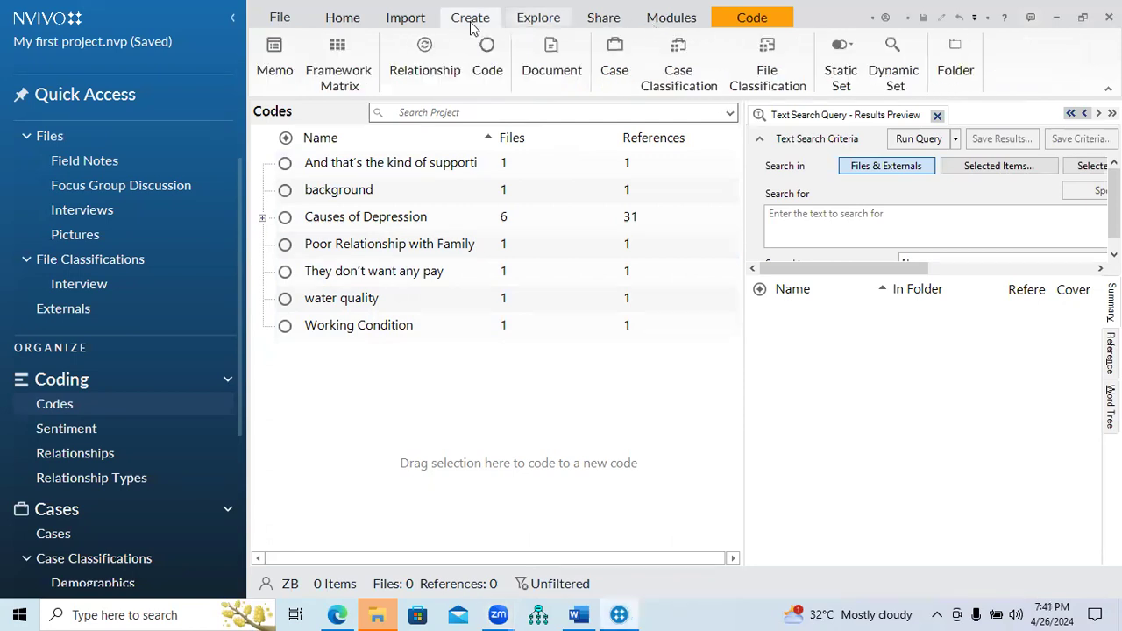